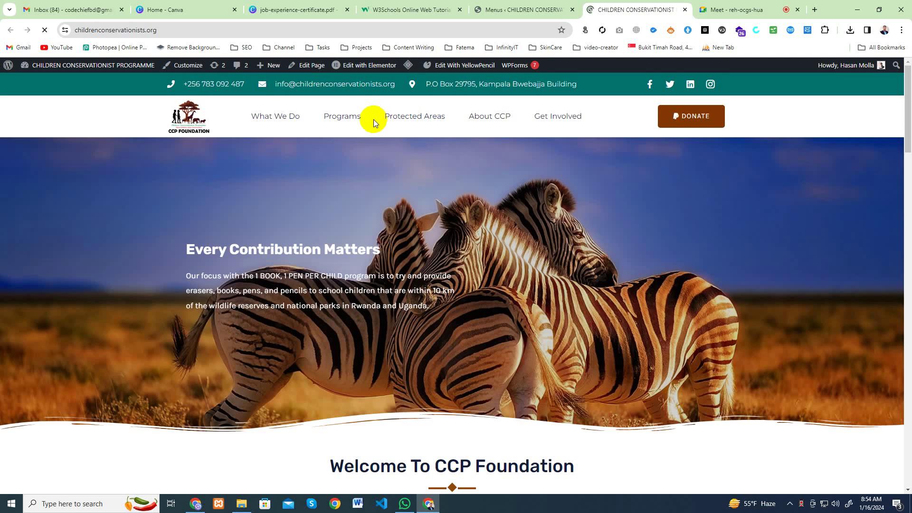
- Examine the live site's About CCP submenu and open the CCP client's WhatsApp chat to read the Our Team menu request
mouse_move(520, 125)
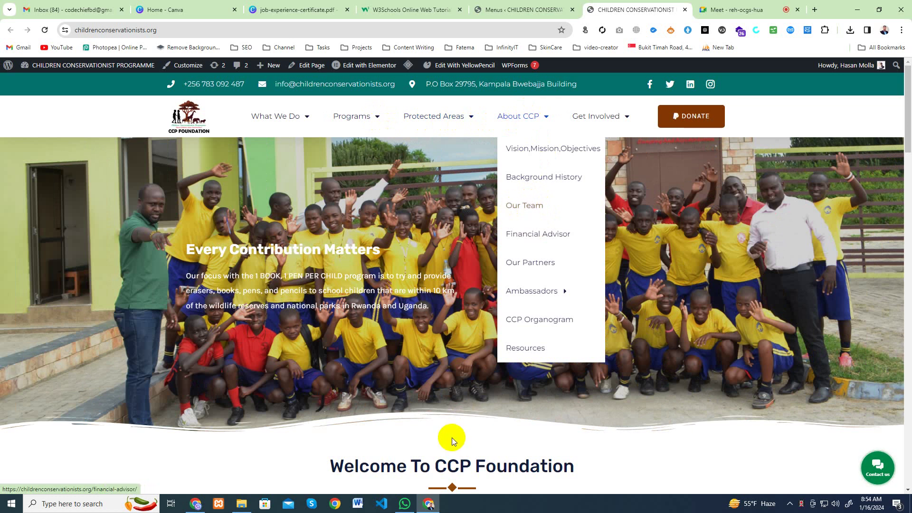
click(404, 504)
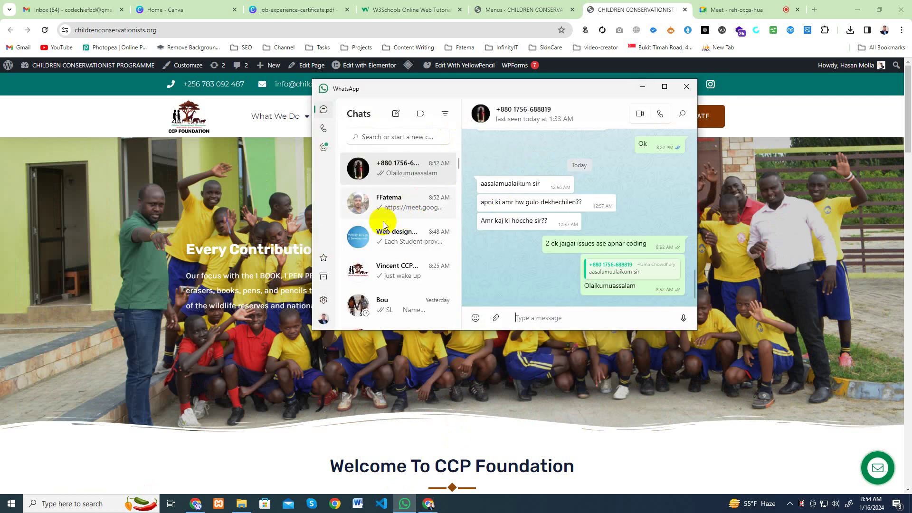
click(396, 266)
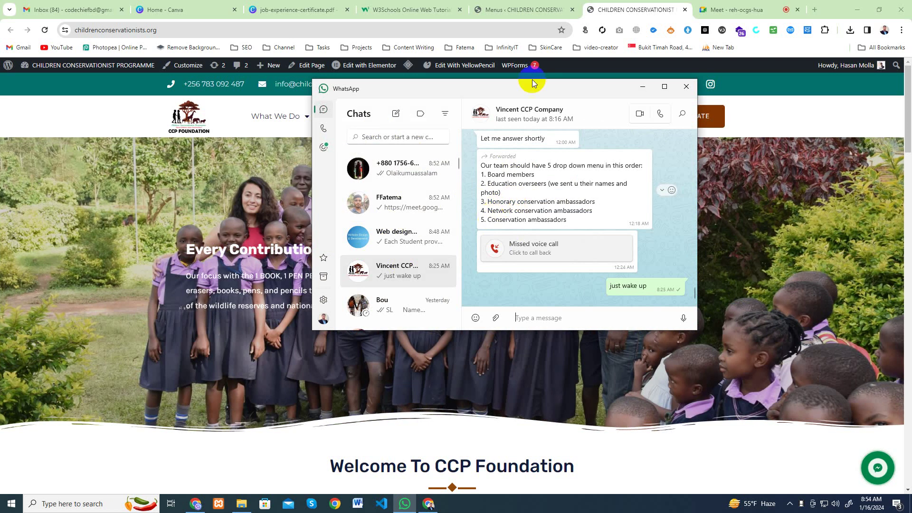
- Return to the live site and examine the nested submenus under Protected Areas and the entries under About CCP
click(604, 10)
mouse_move(454, 116)
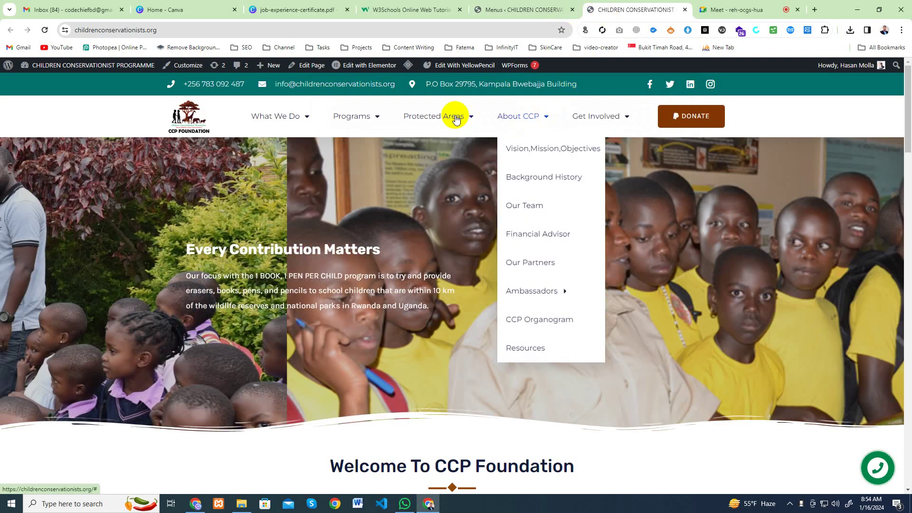
mouse_move(467, 233)
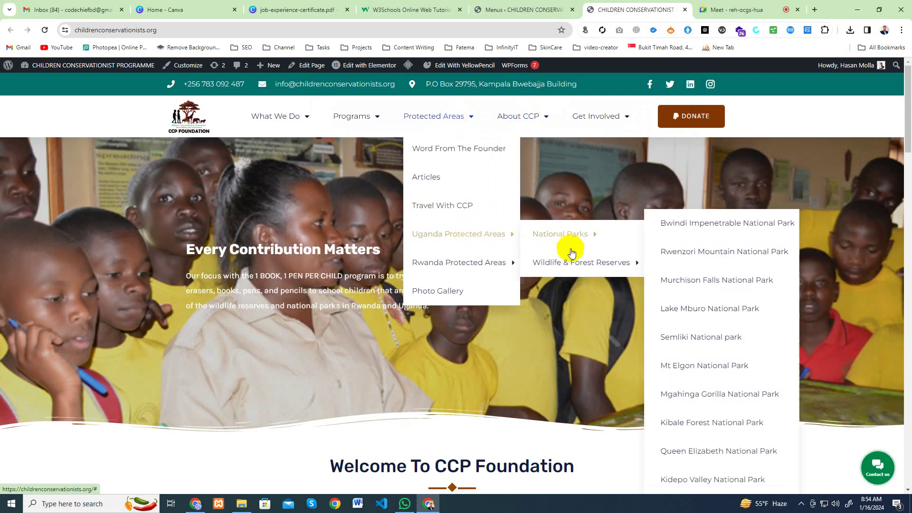
mouse_move(563, 235)
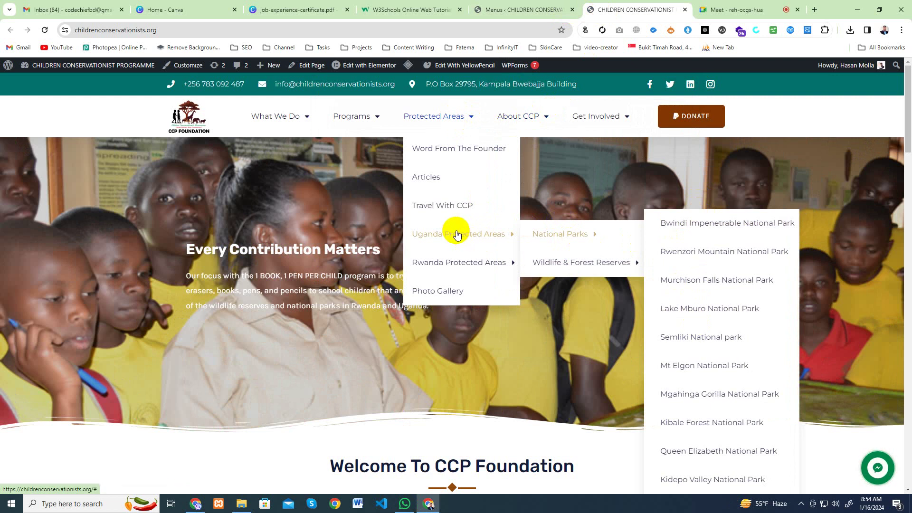
mouse_move(464, 261)
mouse_move(570, 263)
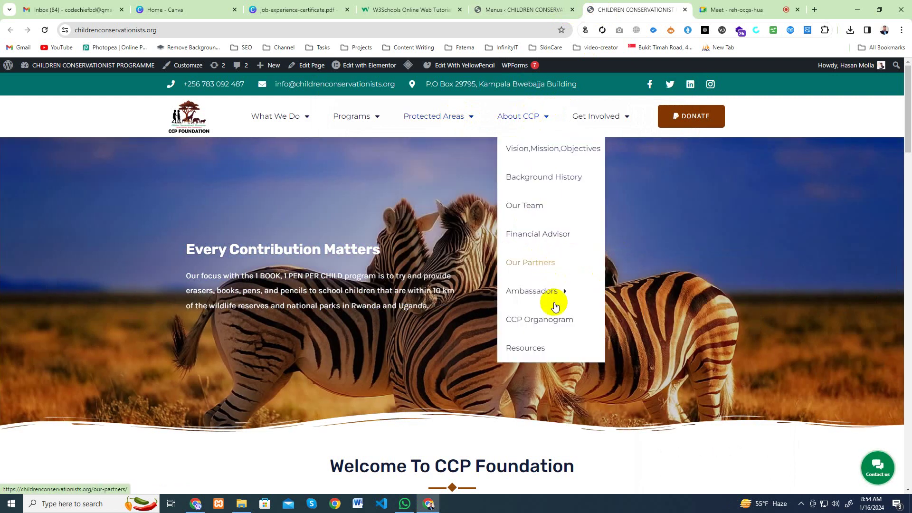
mouse_move(549, 301)
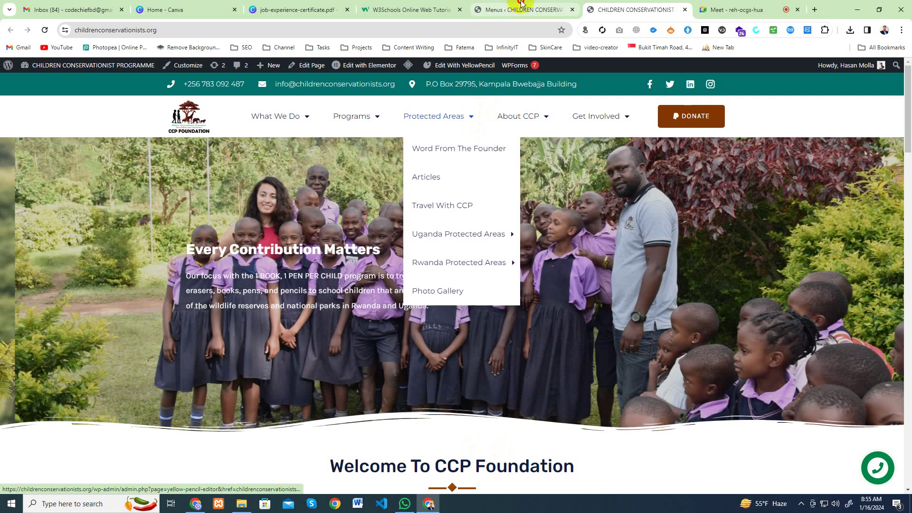
- Switch to the WordPress Menus admin page and review the main menu's structure, including the items under About CCP
click(518, 9)
scroll(362, 295, down, 15)
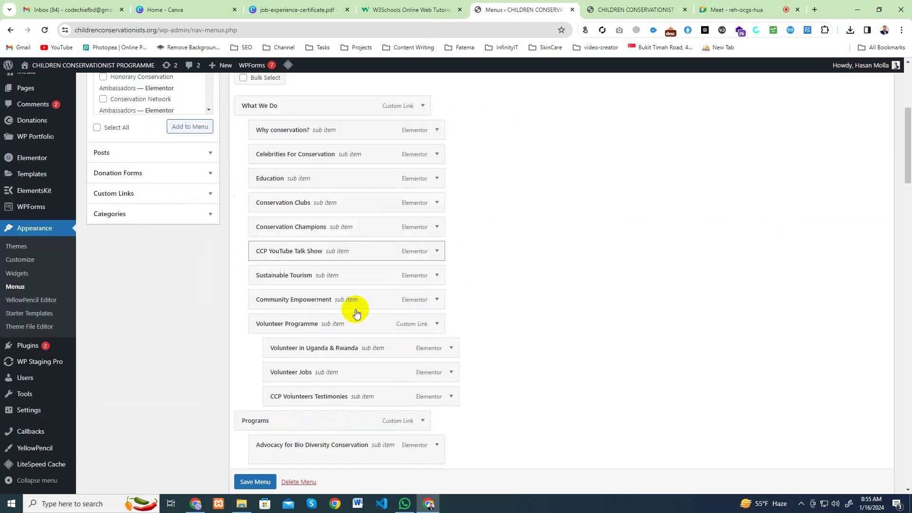
scroll(307, 295, down, 18)
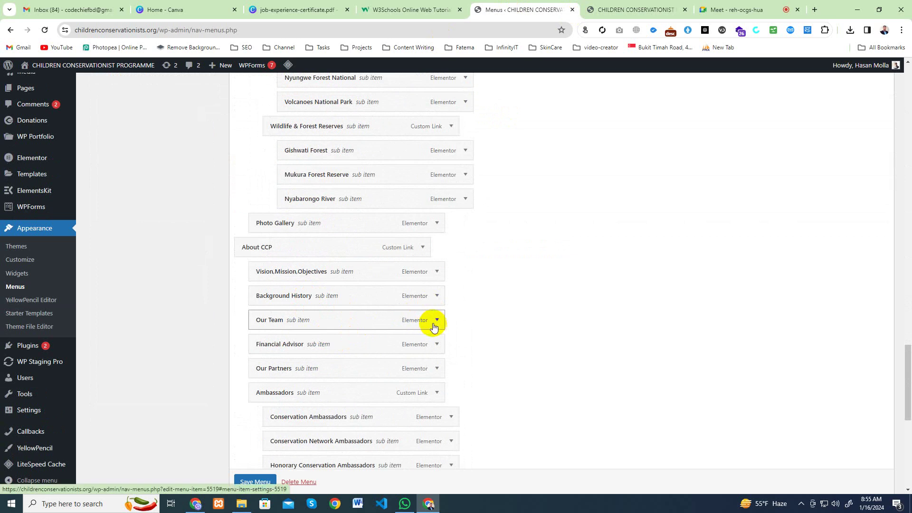
scroll(255, 315, up, 10)
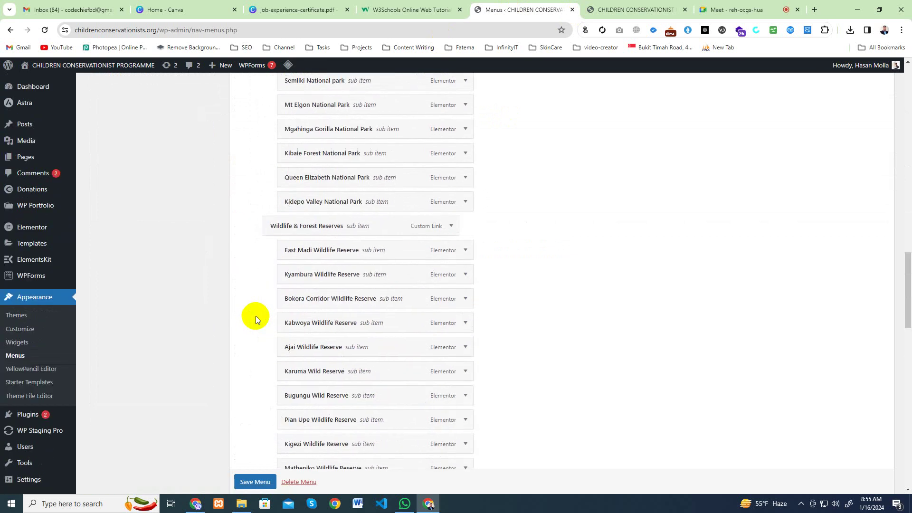
scroll(255, 315, up, 12)
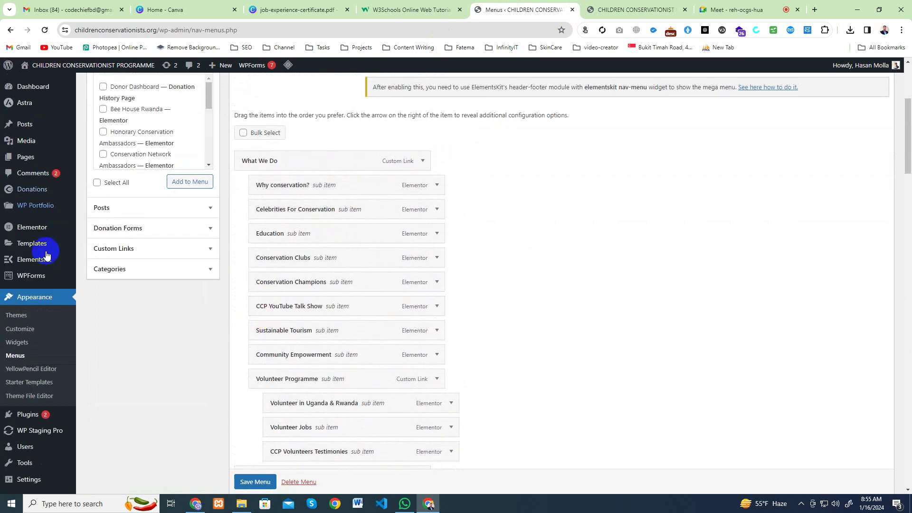
scroll(118, 283, up, 5)
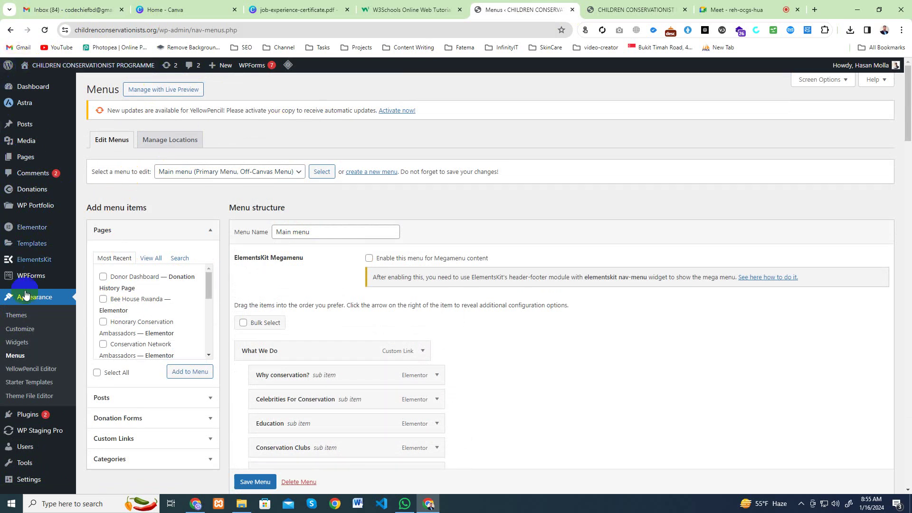
click(12, 307)
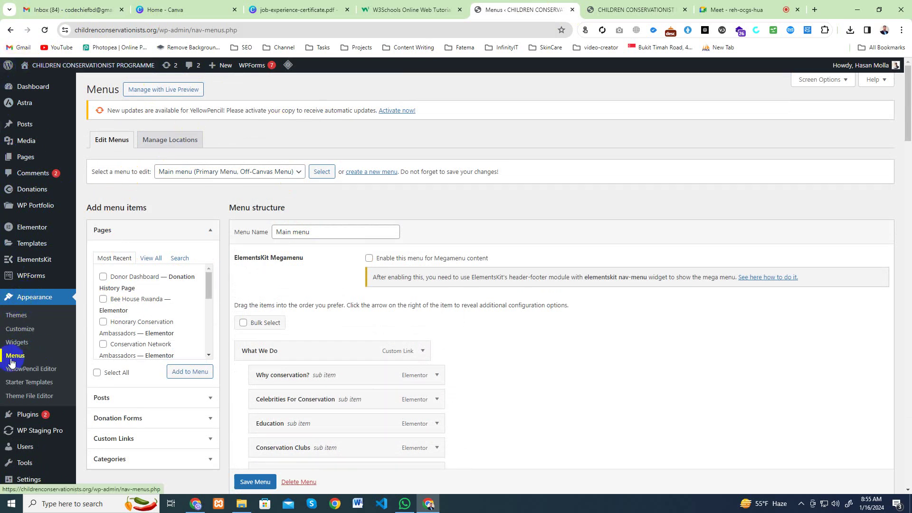
scroll(291, 270, down, 4)
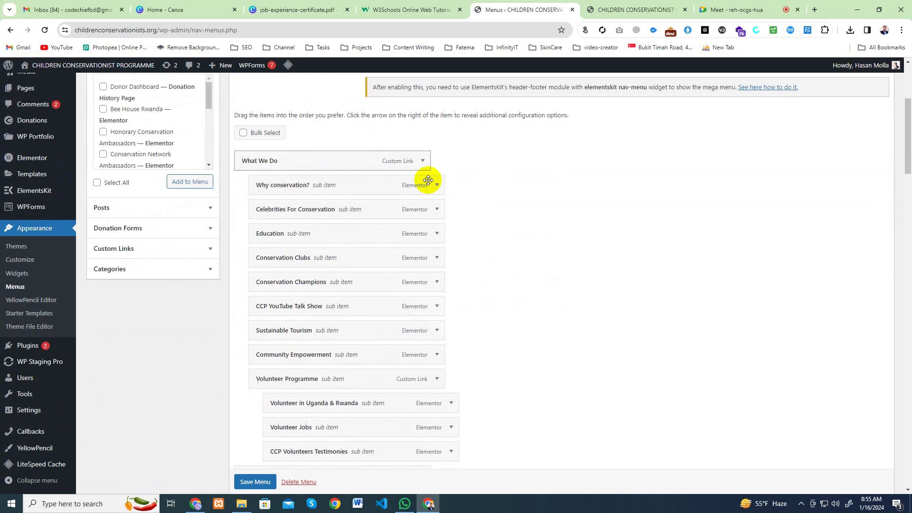
scroll(371, 247, up, 4)
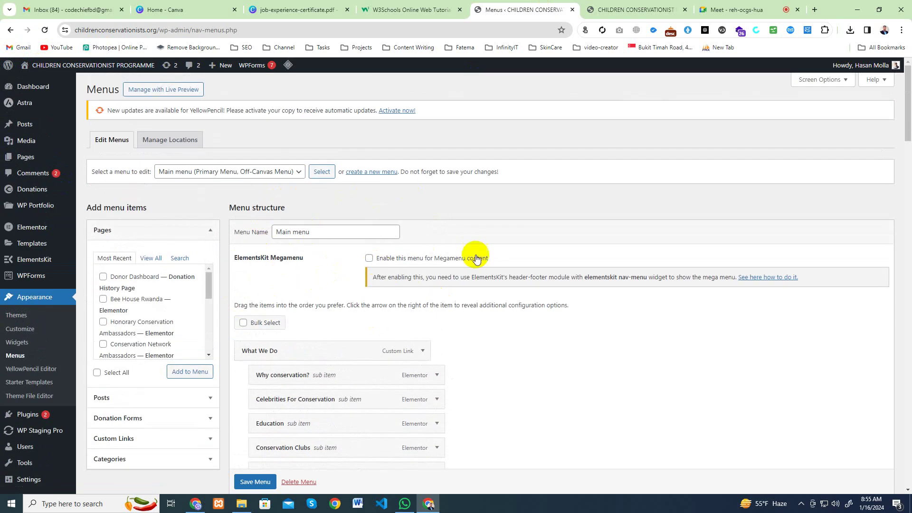
- Examine the sources for new menu items, viewing the recent and complete page lists and the Categories section
scroll(296, 314, down, 1)
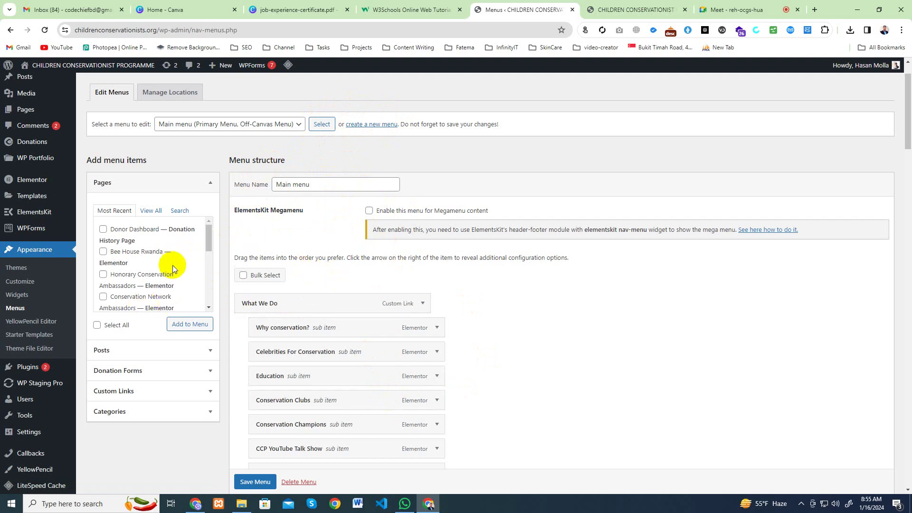
scroll(144, 332, down, 1)
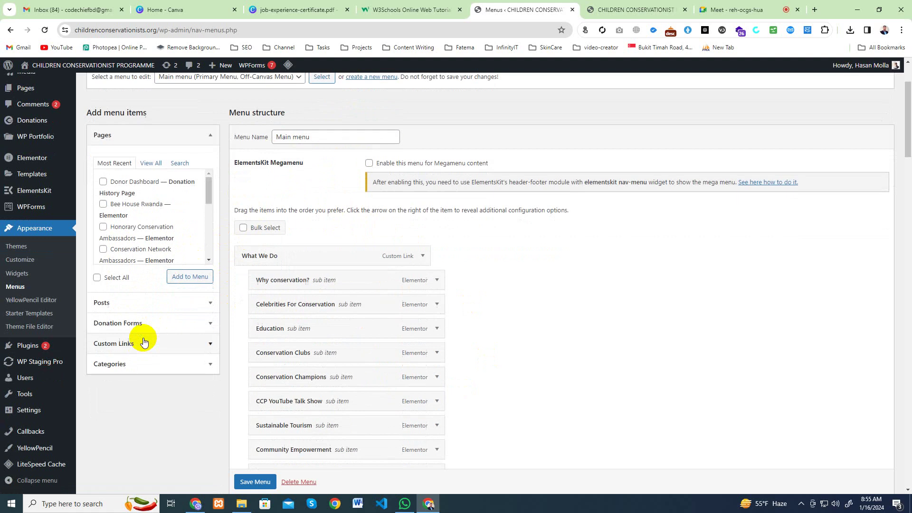
scroll(125, 291, down, 1)
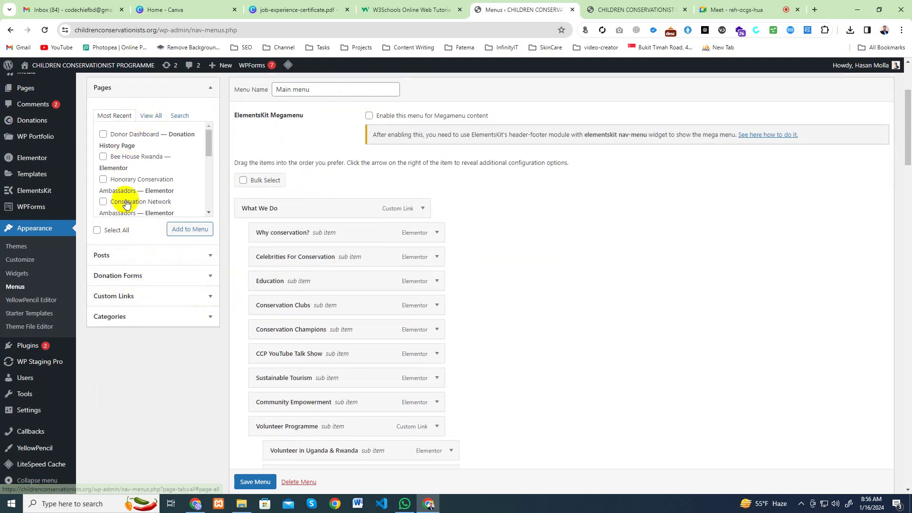
click(151, 117)
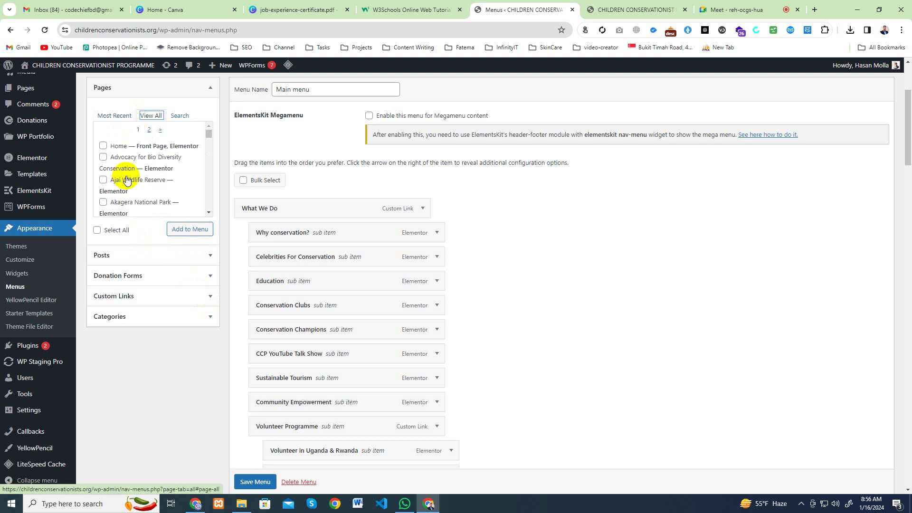
scroll(125, 183, down, 10)
scroll(125, 183, up, 10)
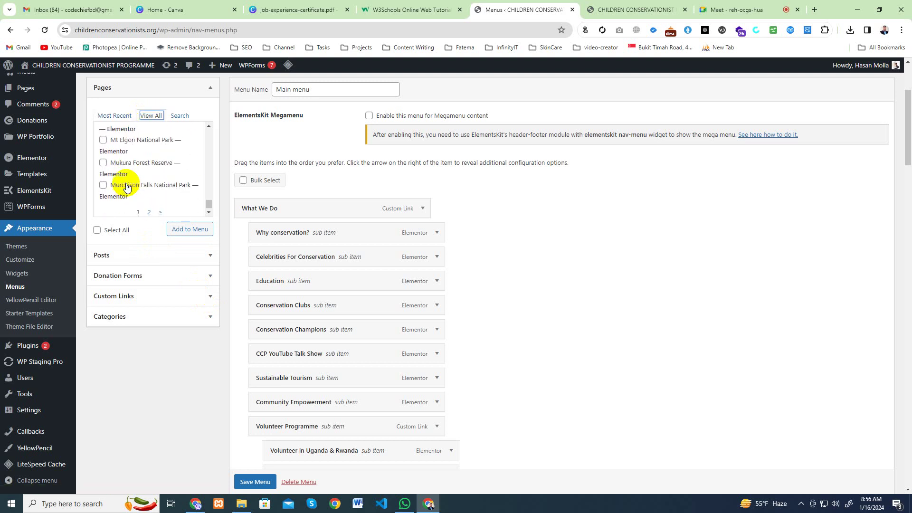
click(110, 117)
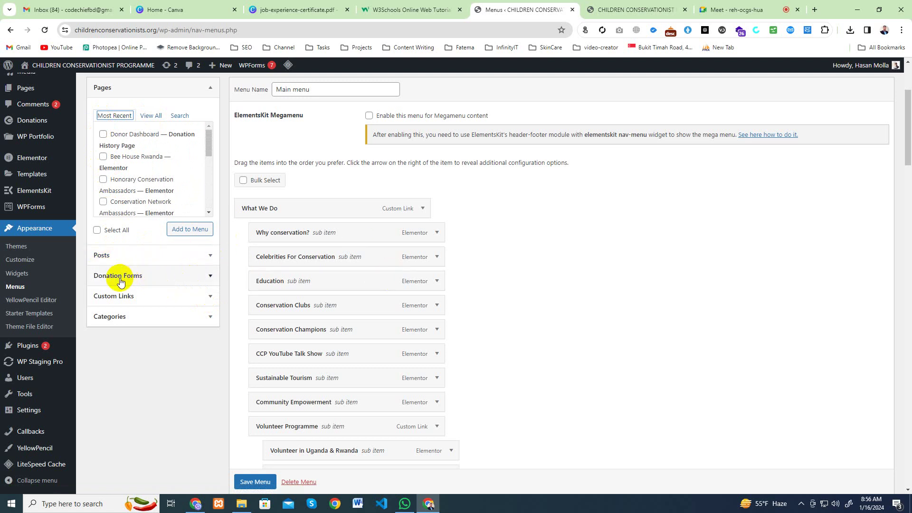
click(210, 318)
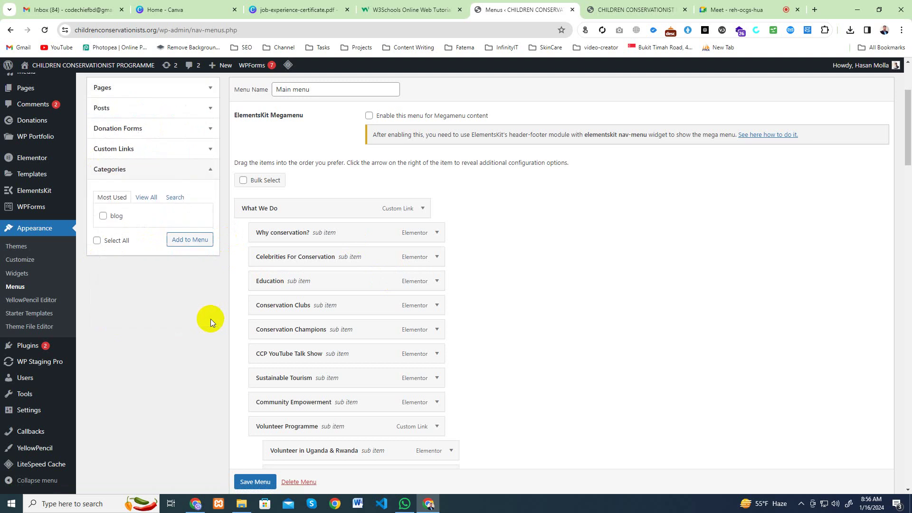
click(208, 169)
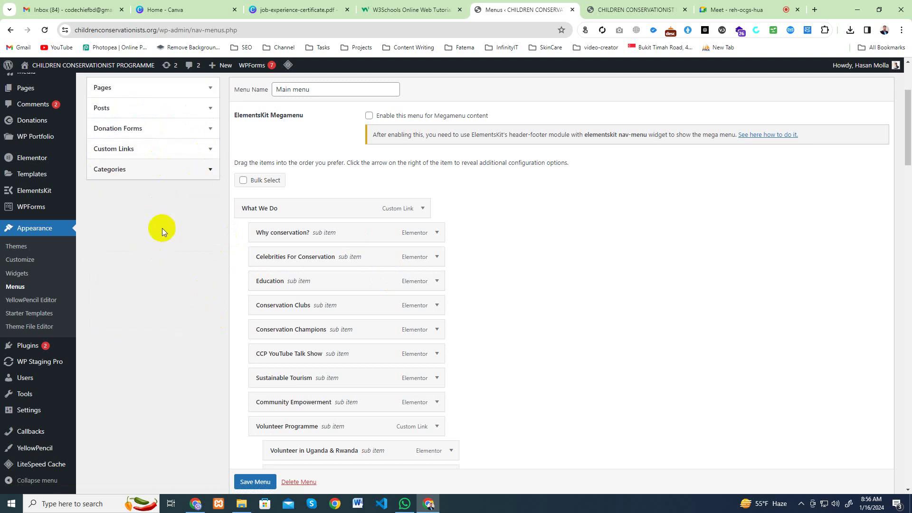
- Add a custom link to the main menu with the URL # and the link text Our Team
scroll(159, 249, up, 3)
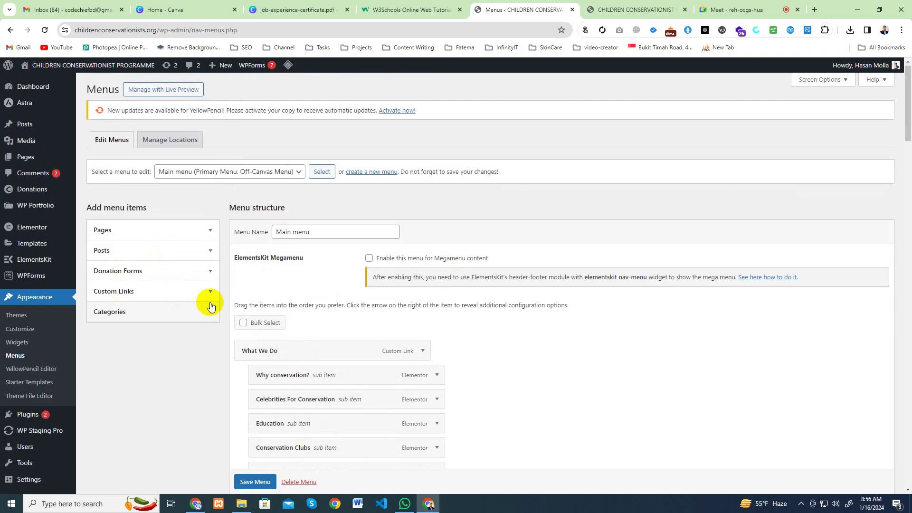
click(210, 291)
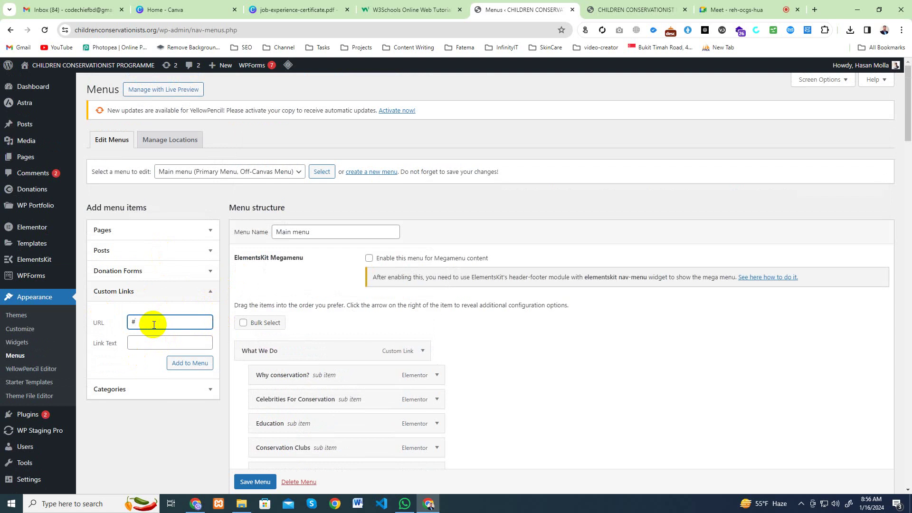
click(151, 344)
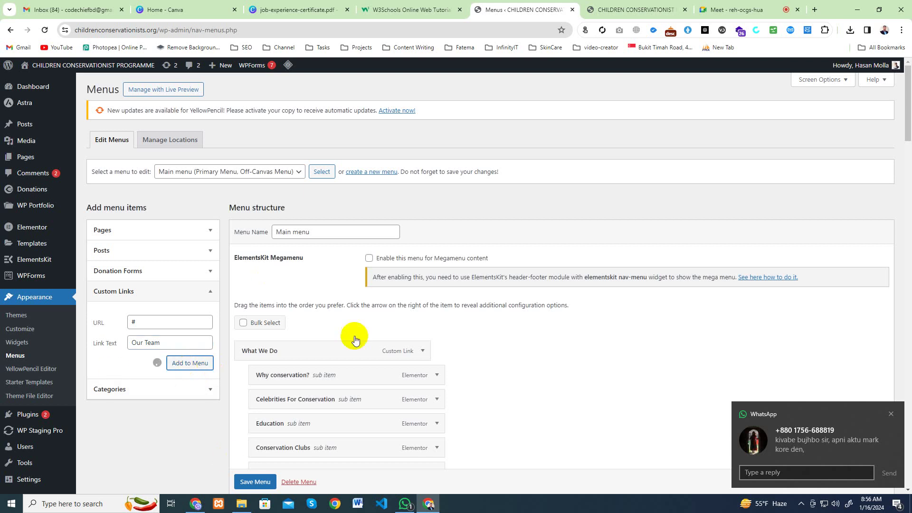
- Move the new Our Team custom link below Background History under About CCP and nest the existing Our Team page beneath it
scroll(363, 304, down, 15)
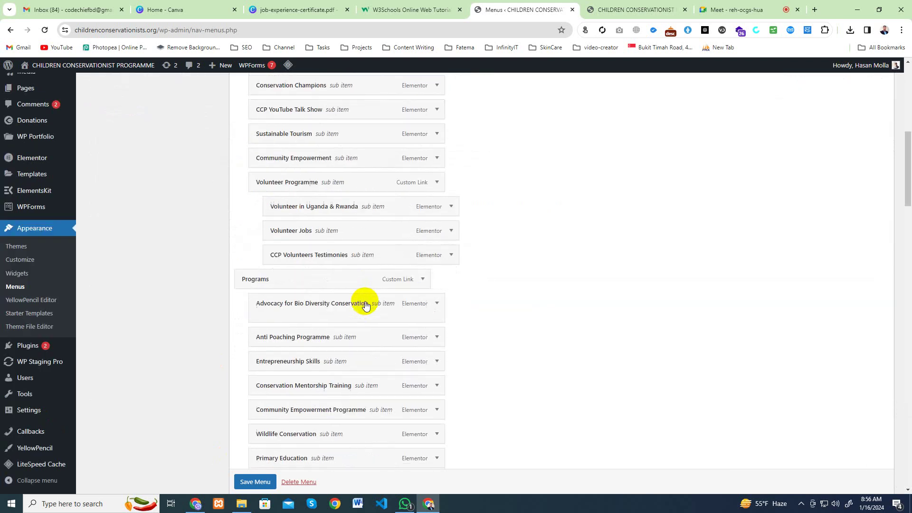
scroll(365, 304, down, 15)
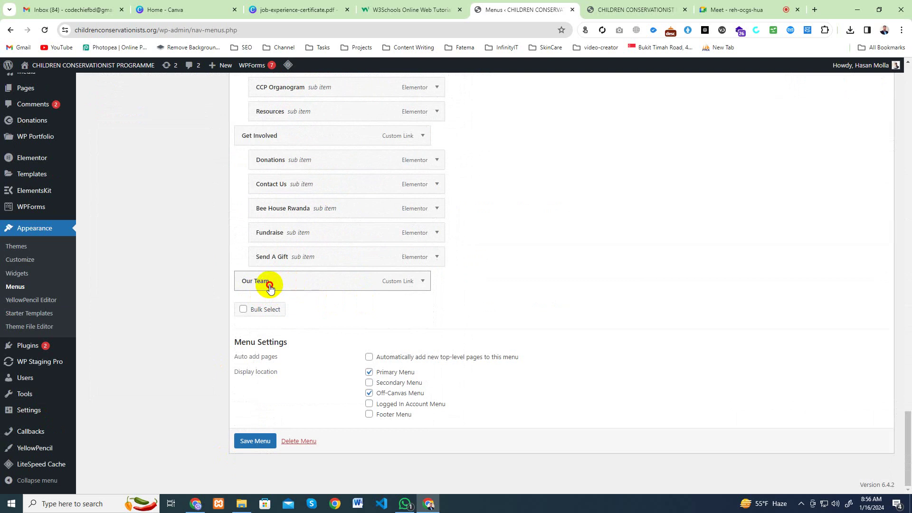
drag(269, 288, 342, 178)
scroll(283, 236, up, 4)
scroll(283, 241, up, 2)
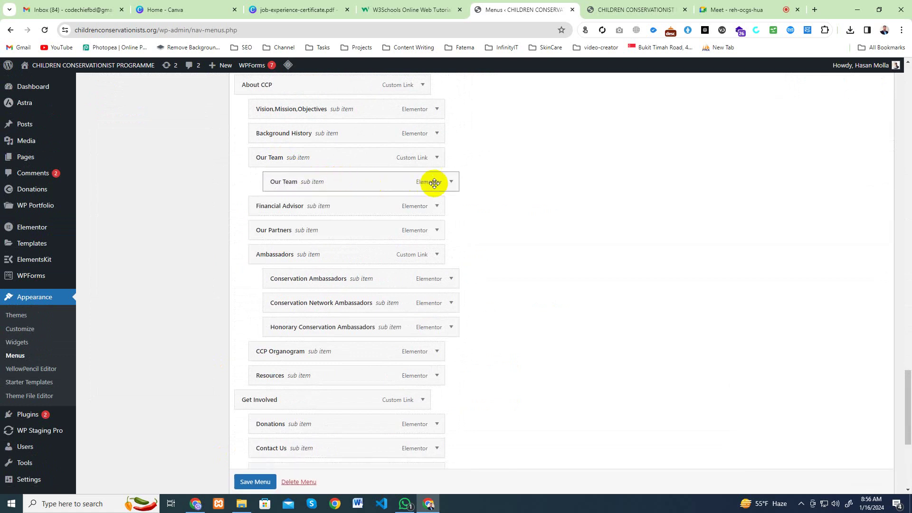
- Copy "Board members" from the client's WhatsApp message and set it as the nested Our Team page's navigation label
click(451, 182)
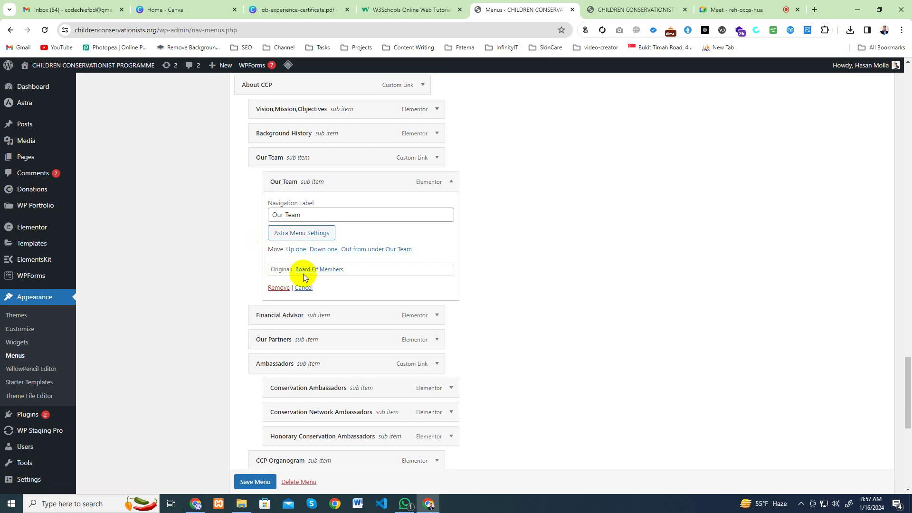
click(406, 504)
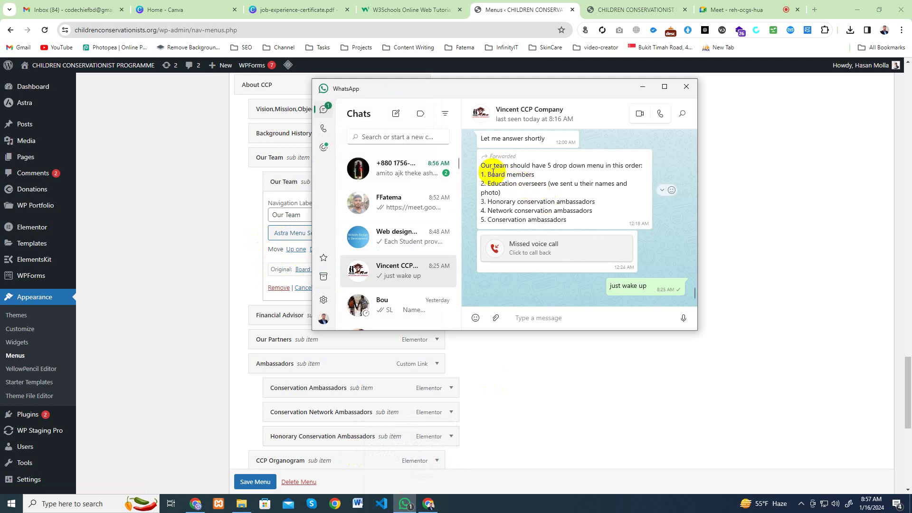
drag(492, 174, 533, 175)
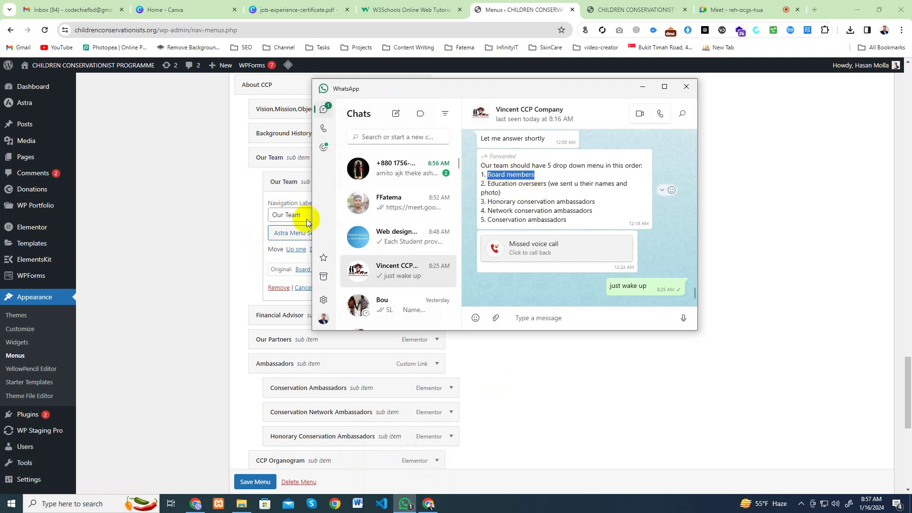
click(185, 271)
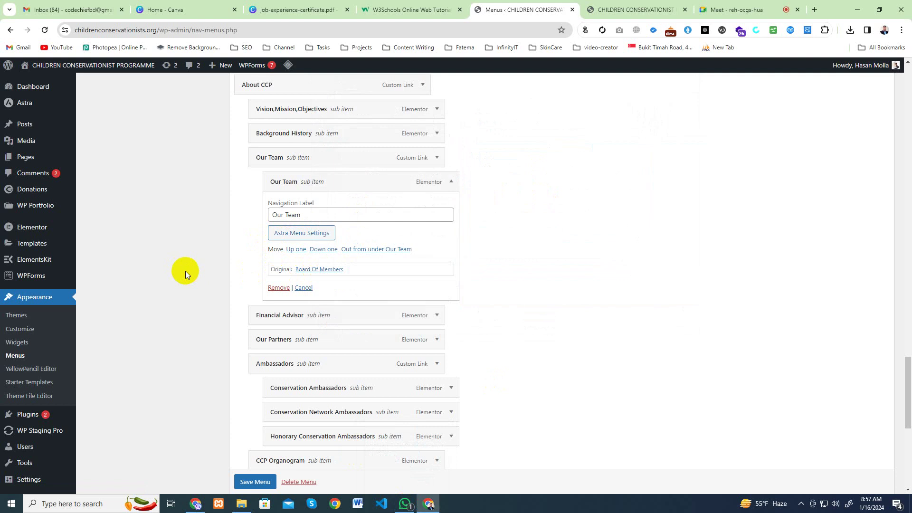
click(305, 214)
text(Board members)
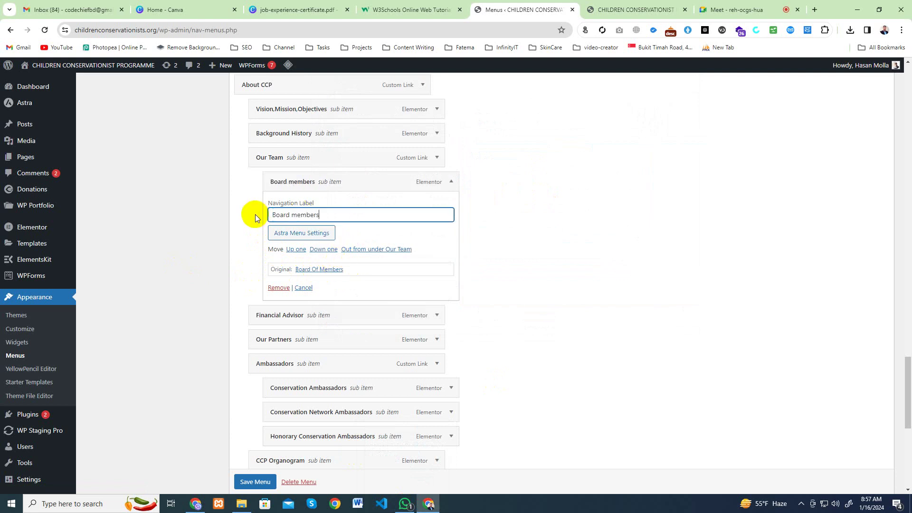
- Collapse the Board members item's settings and save the main menu
click(452, 182)
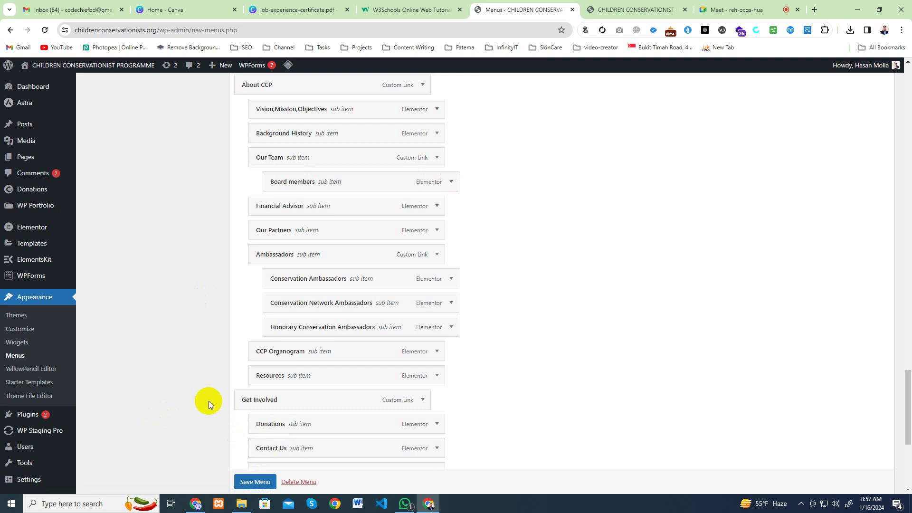
scroll(209, 401, down, 2)
click(249, 482)
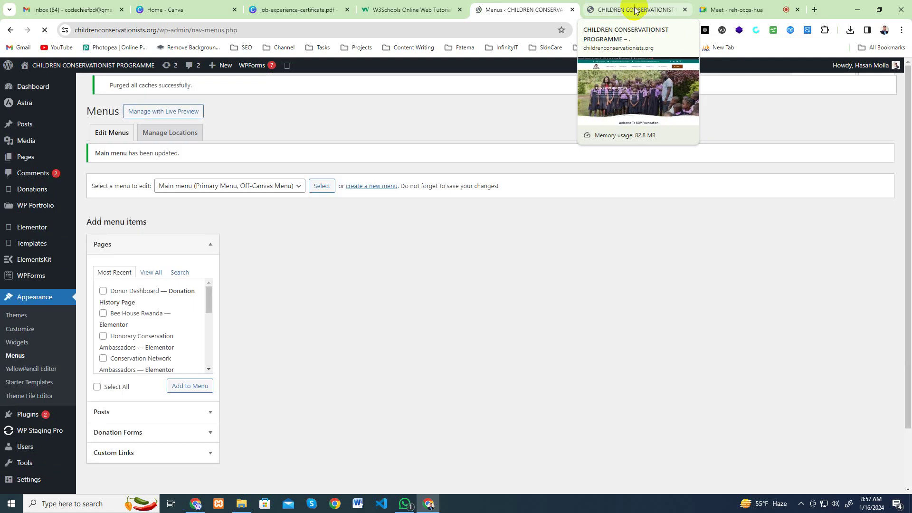
- Reload the live CCP Foundation site and check the Our Team sub-menu under About CCP
click(635, 9)
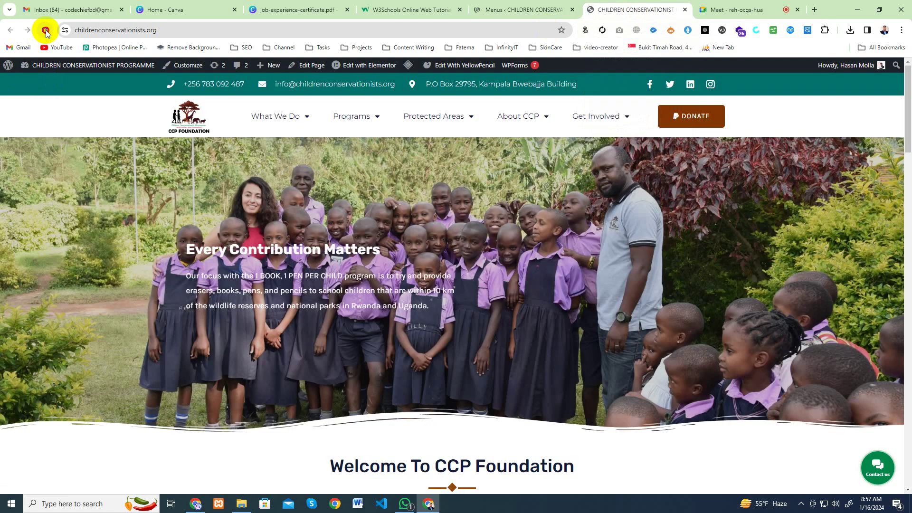
click(46, 30)
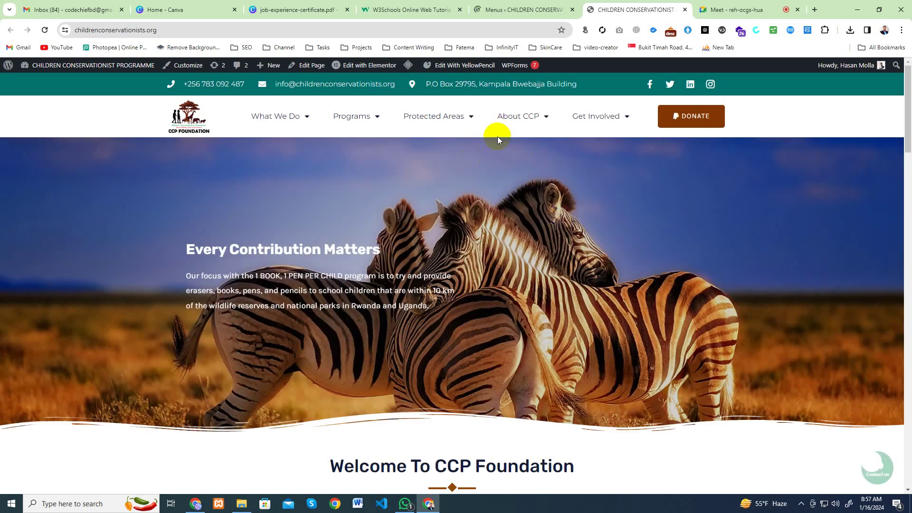
mouse_move(526, 116)
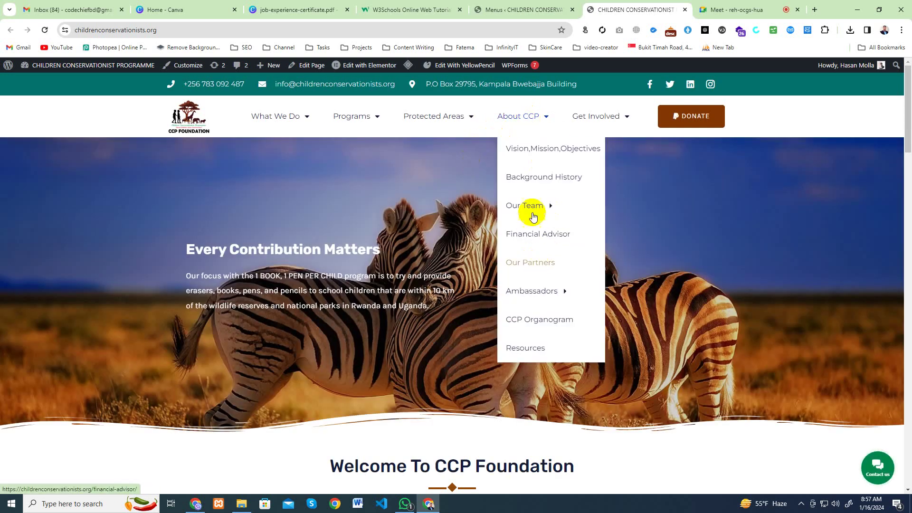
mouse_move(526, 204)
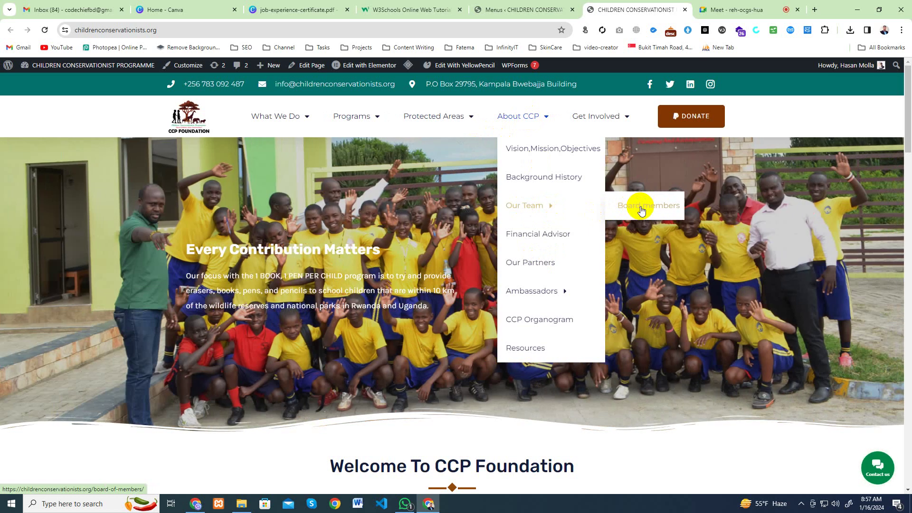
- Copy "Education overseers" from the client's list of Our Team drop-down items in WhatsApp
click(528, 16)
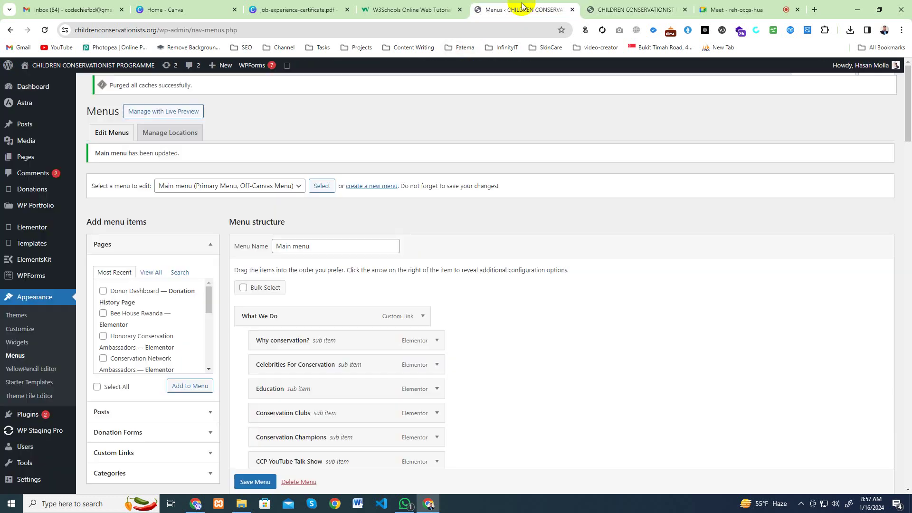
click(404, 504)
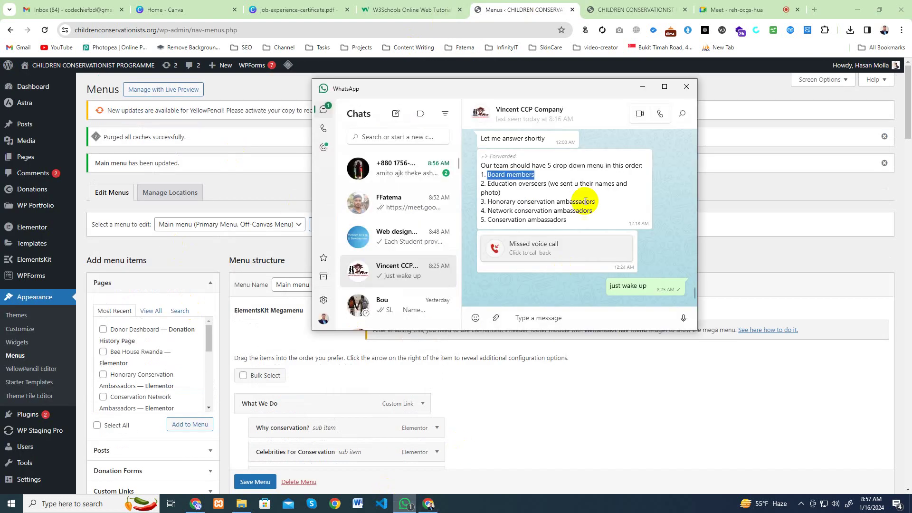
drag(488, 186, 543, 185)
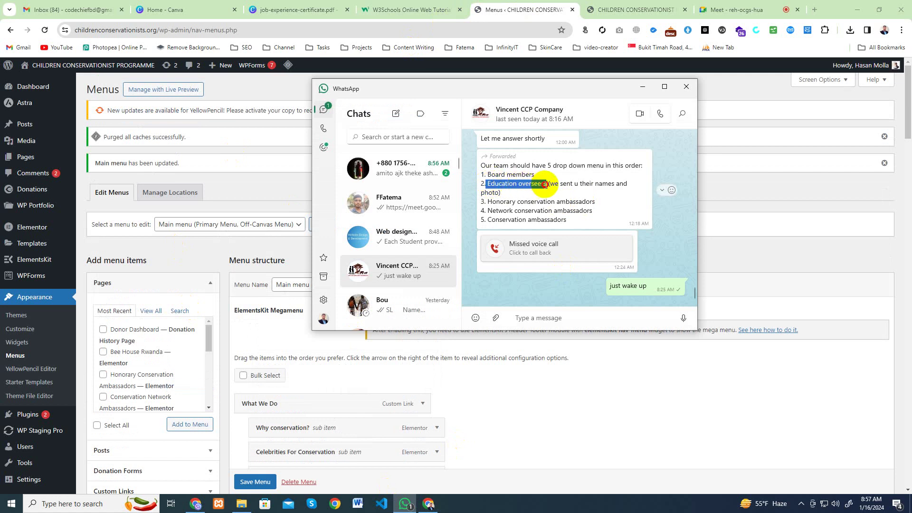
click(506, 184)
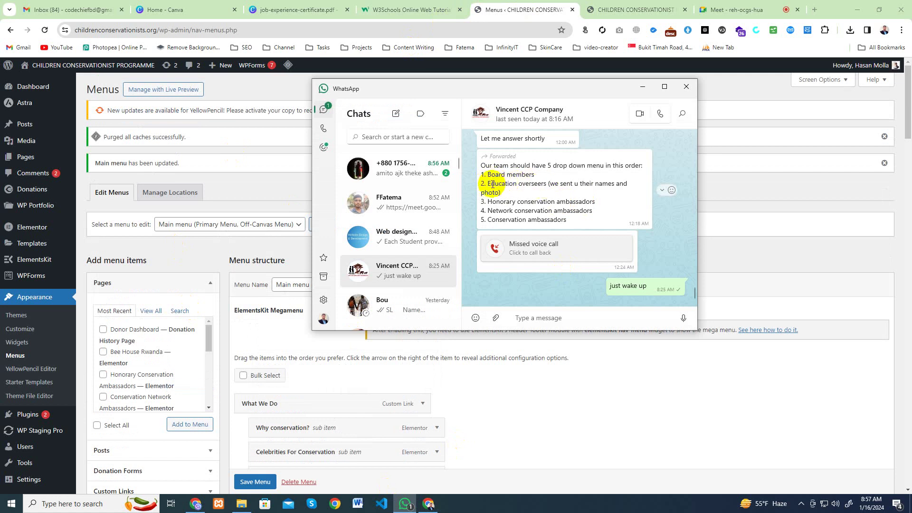
drag(488, 183, 537, 185)
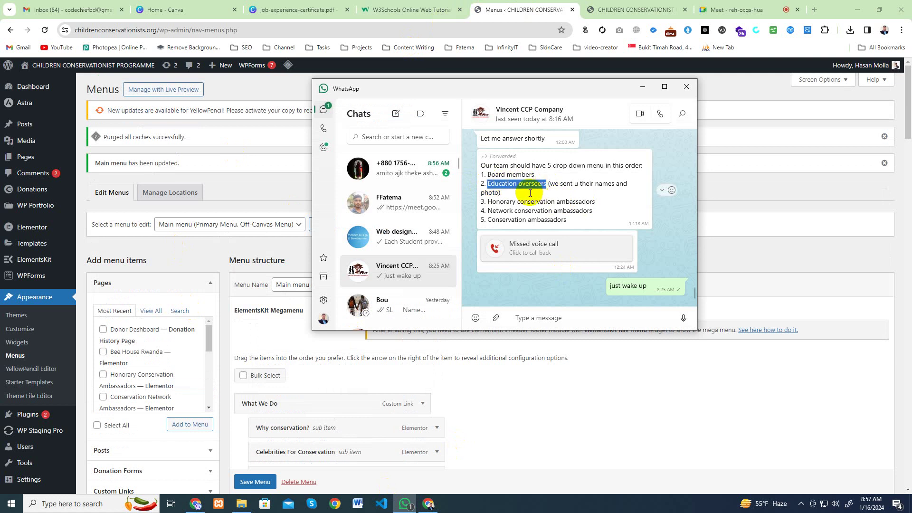
- Return to the WordPress menu editor and add a custom link with the URL # and the link text Education overseers
click(641, 9)
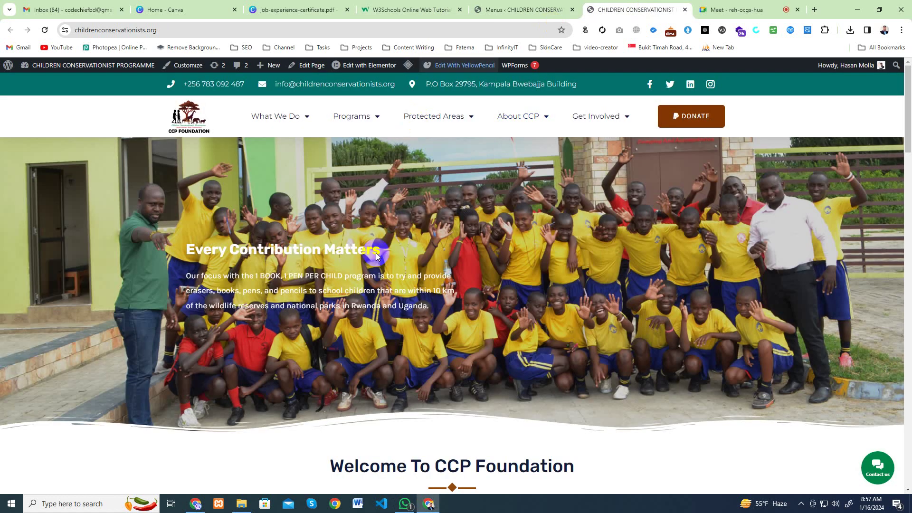
click(506, 10)
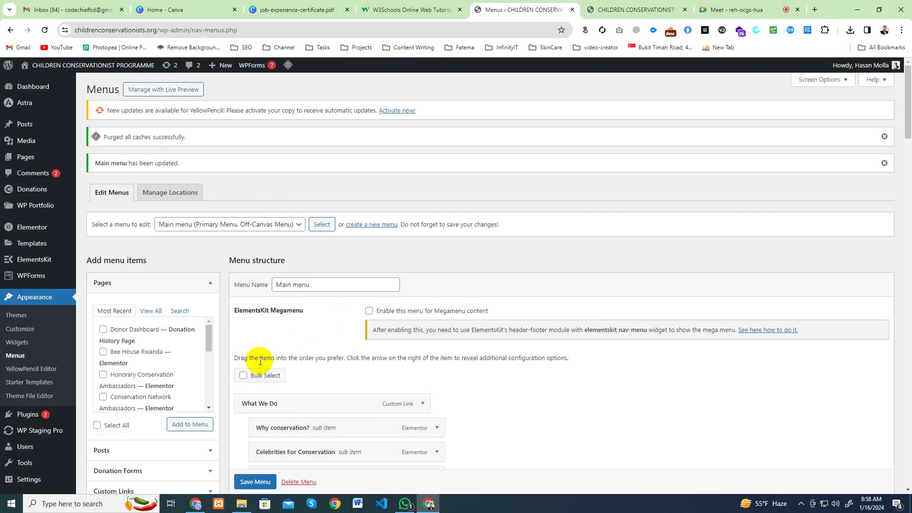
scroll(260, 361, down, 10)
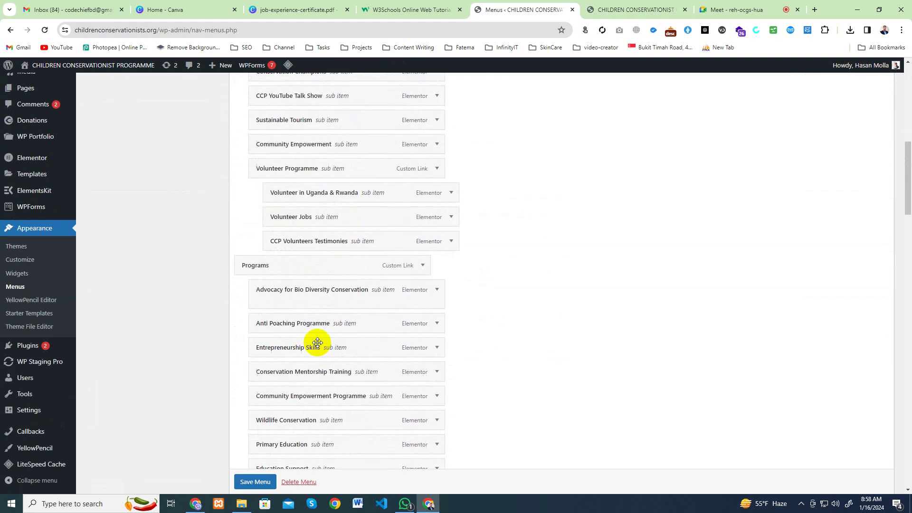
scroll(318, 342, down, 20)
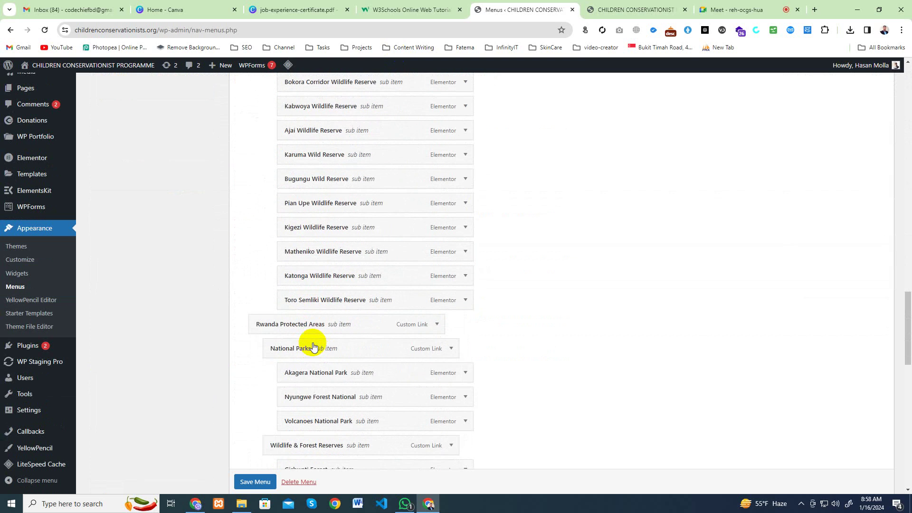
scroll(294, 340, down, 4)
scroll(298, 349, down, 5)
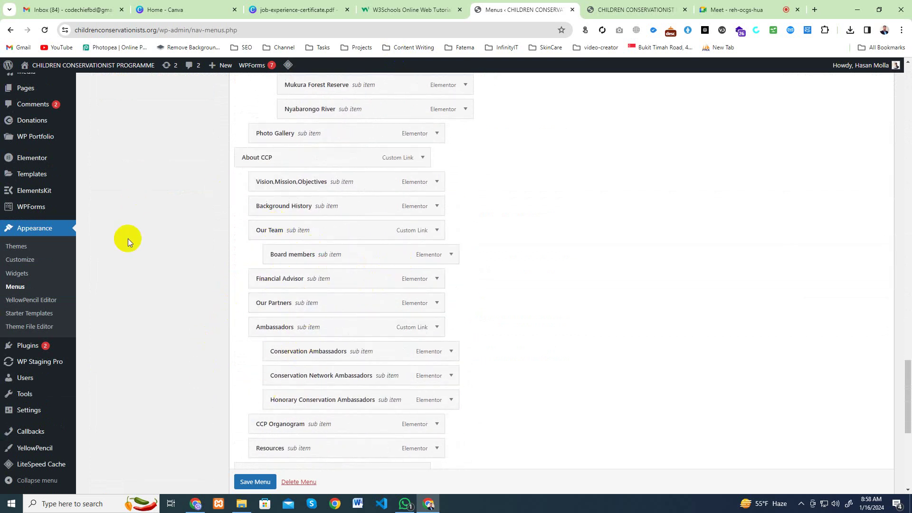
scroll(127, 239, up, 12)
scroll(128, 238, up, 10)
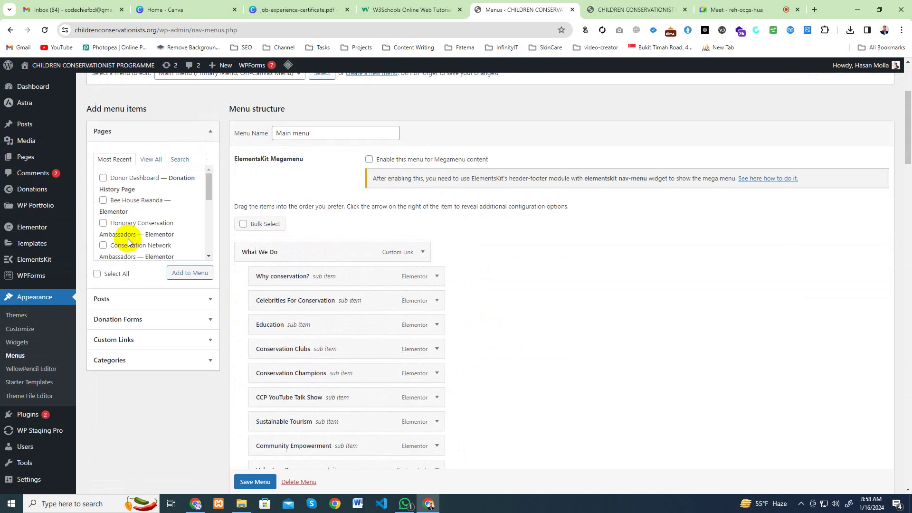
click(153, 349)
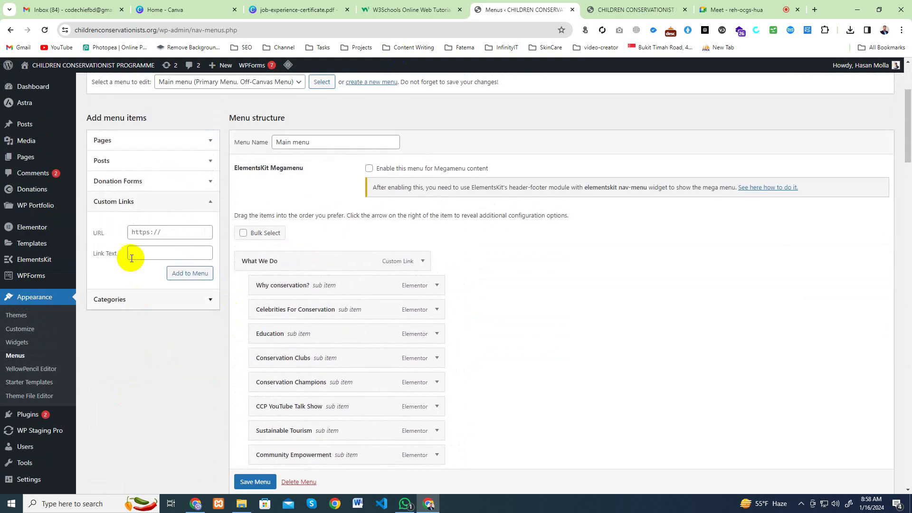
click(149, 231)
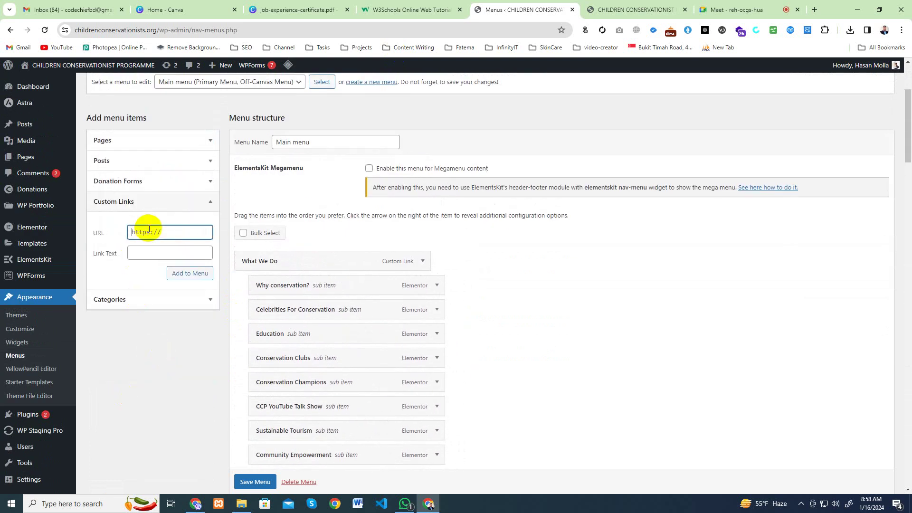
click(142, 256)
click(141, 264)
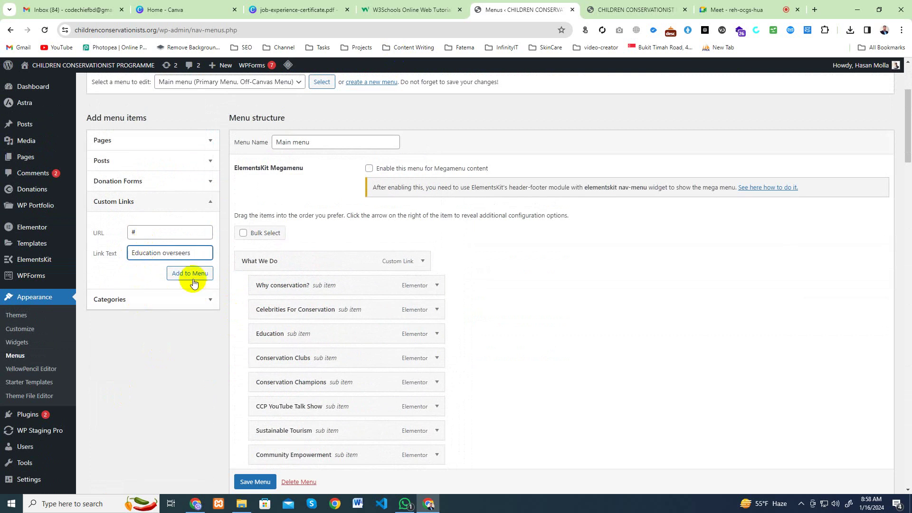
click(190, 274)
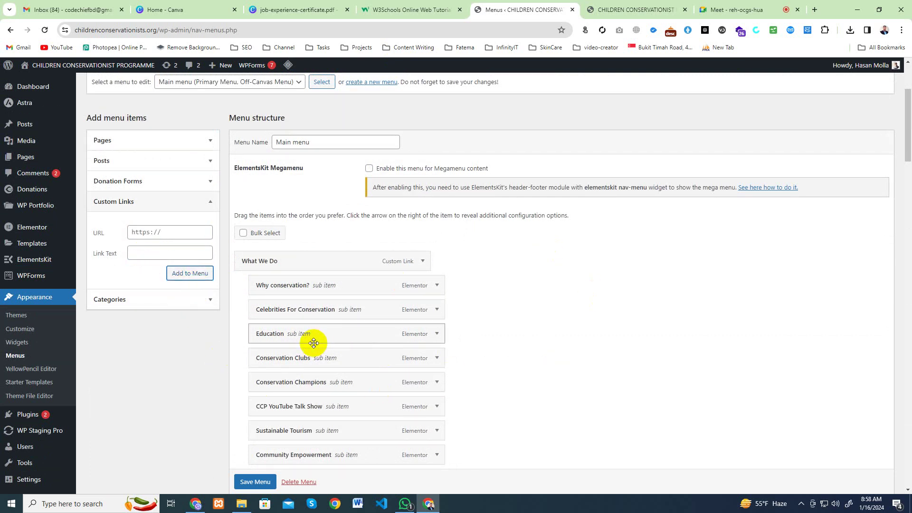
- Move the Education overseers link from the end of the menu to below Board members, nested under Our Team
scroll(314, 352, down, 1)
scroll(315, 353, down, 20)
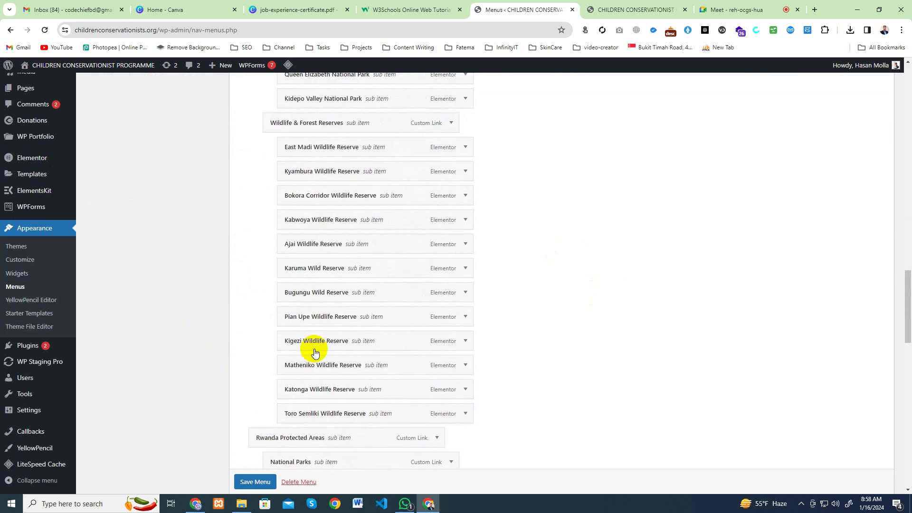
scroll(315, 353, down, 6)
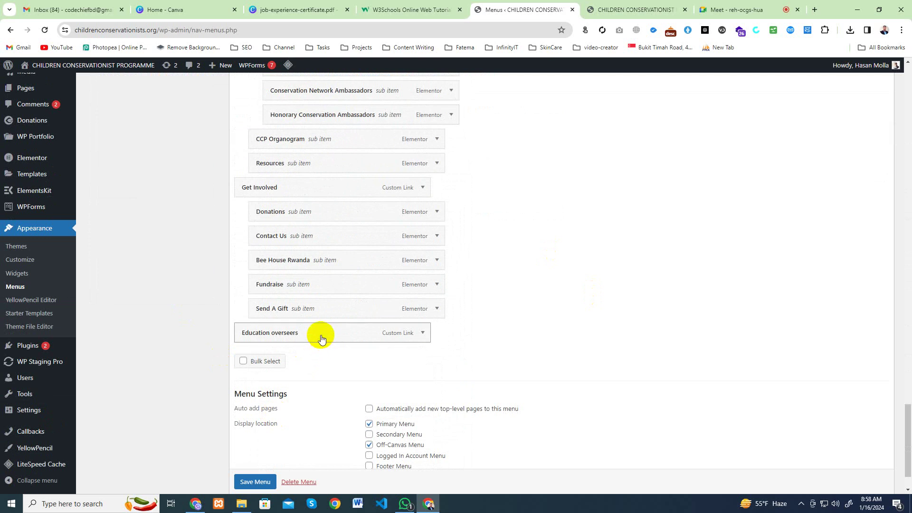
drag(322, 333, 350, 281)
scroll(346, 262, up, 4)
scroll(342, 218, up, 4)
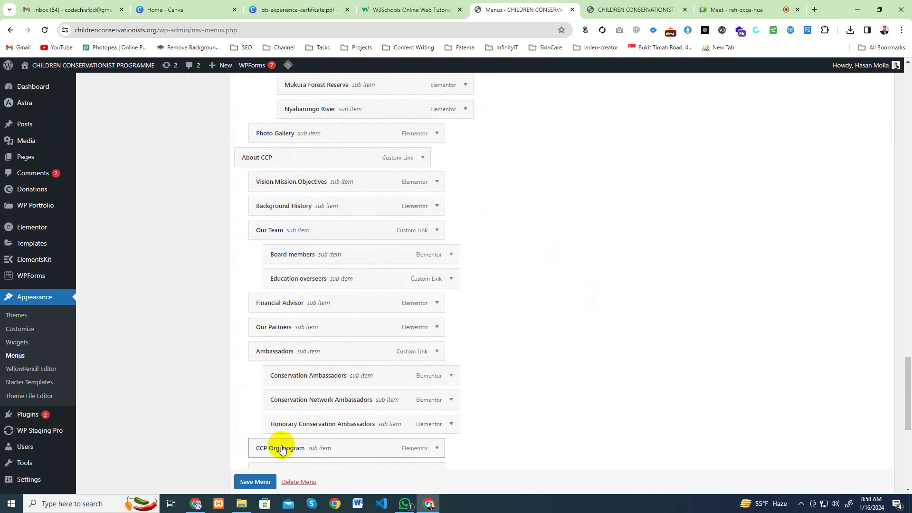
- Following the client's WhatsApp list, nest Honorary Conservation Ambassadors, Conservation Network Ambassadors and Conservation Ambassadors under Our Team in that order, below Education overseers
click(406, 504)
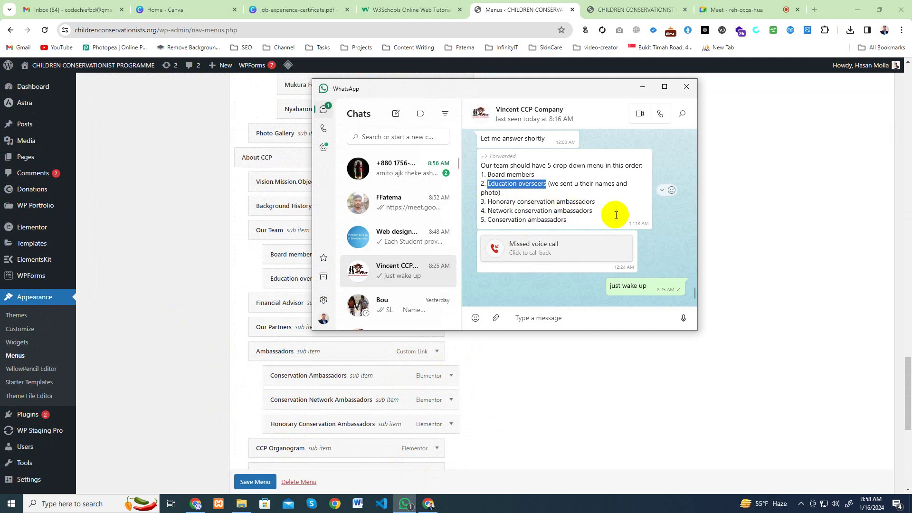
click(640, 88)
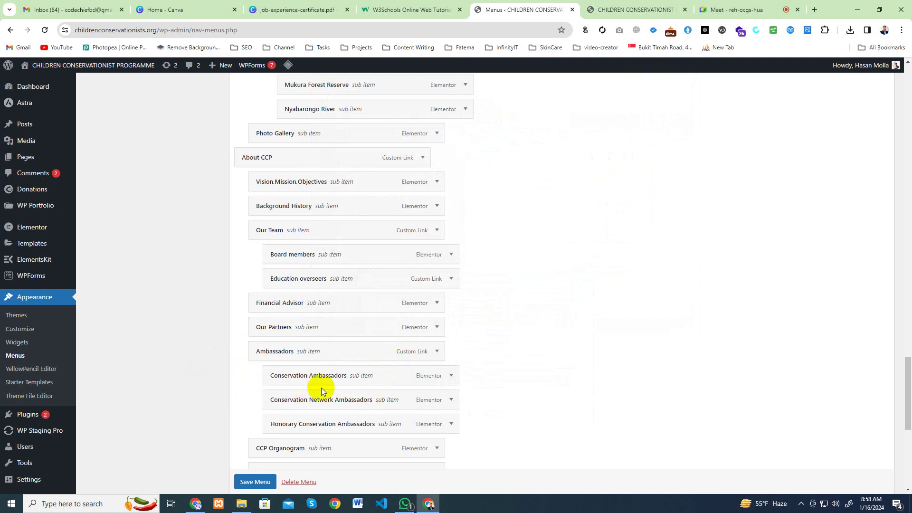
click(404, 506)
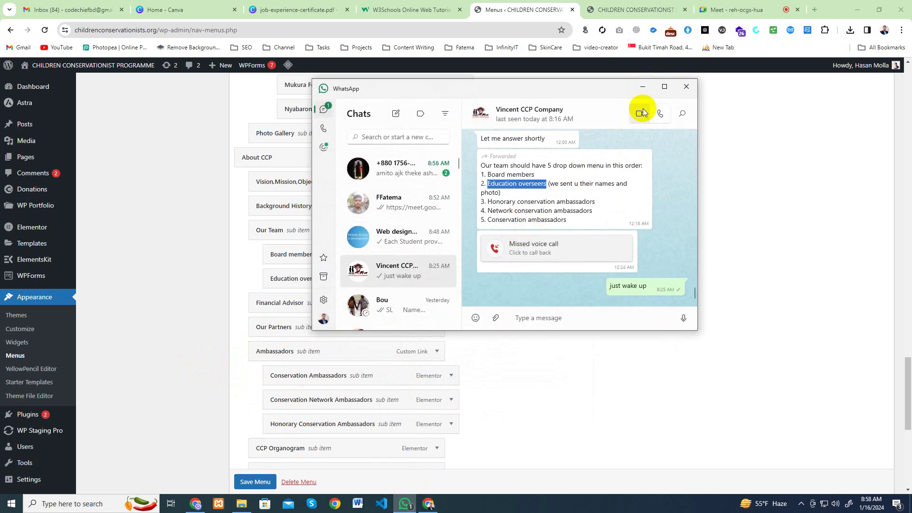
click(643, 87)
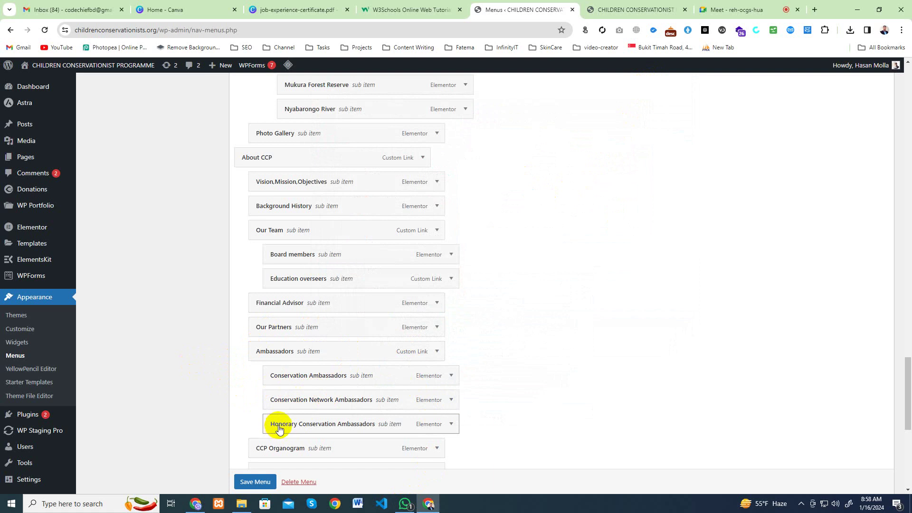
drag(281, 427, 284, 307)
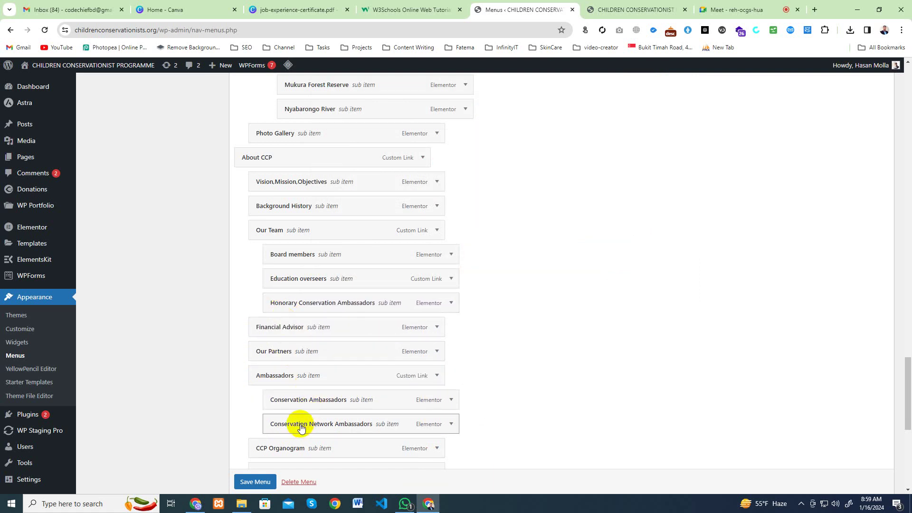
drag(301, 427, 304, 335)
drag(301, 431, 293, 360)
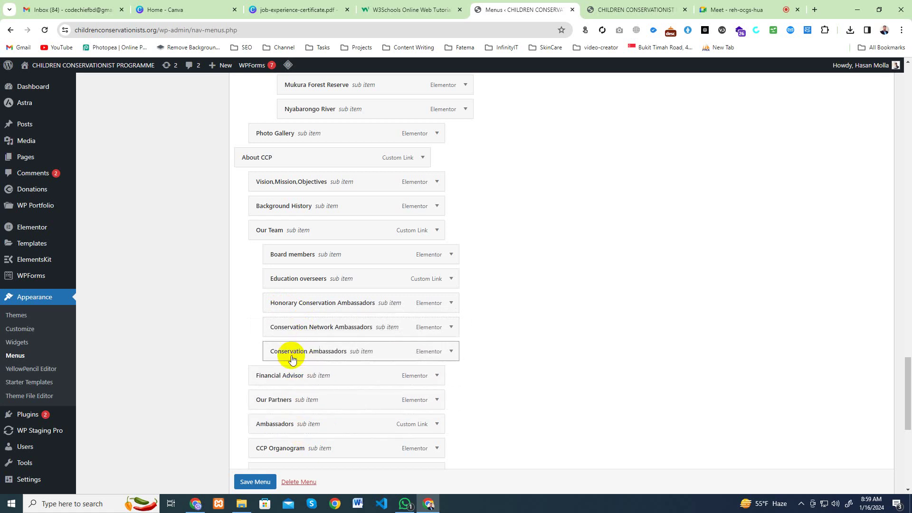
- Remove the emptied Ambassadors custom link from under About CCP
scroll(332, 400, down, 1)
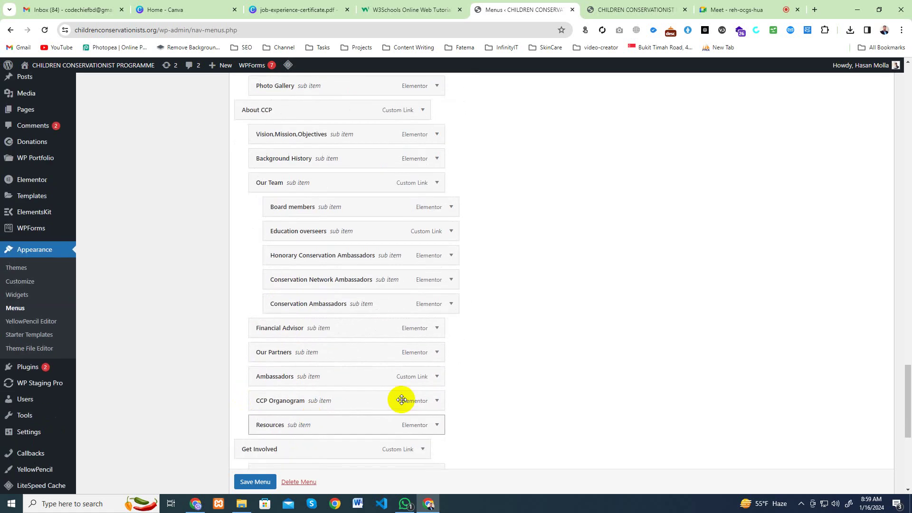
click(436, 377)
scroll(266, 399, down, 1)
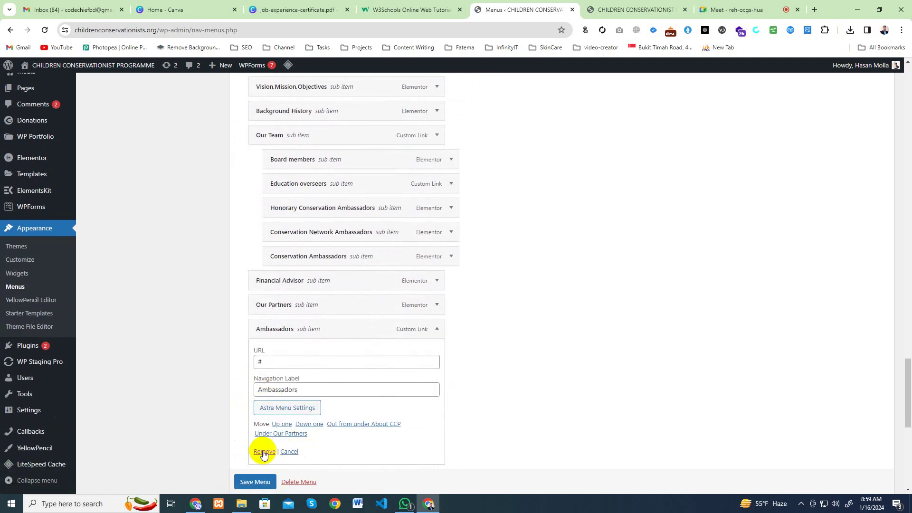
click(264, 452)
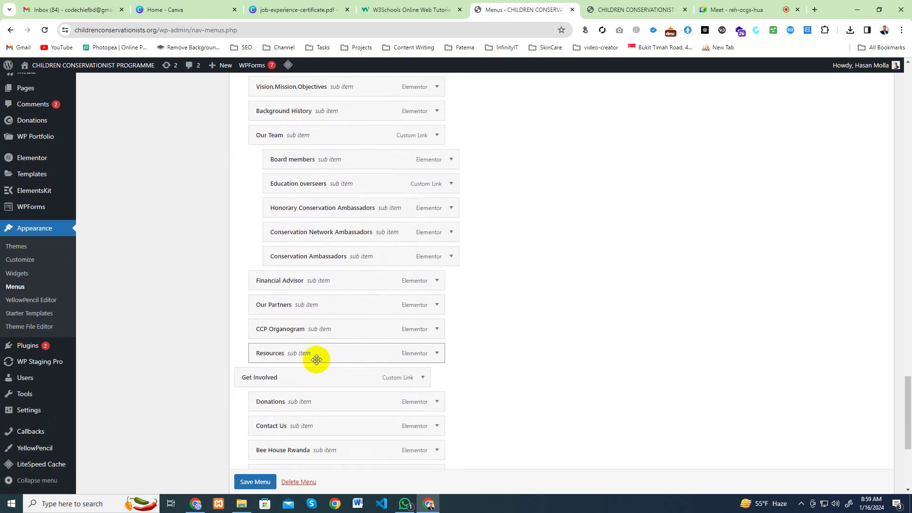
- Change the navigation label of Honorary Conservation Ambassadors to Honorary conservation ambassadors, copying the wording from the client's WhatsApp list
scroll(311, 379, up, 2)
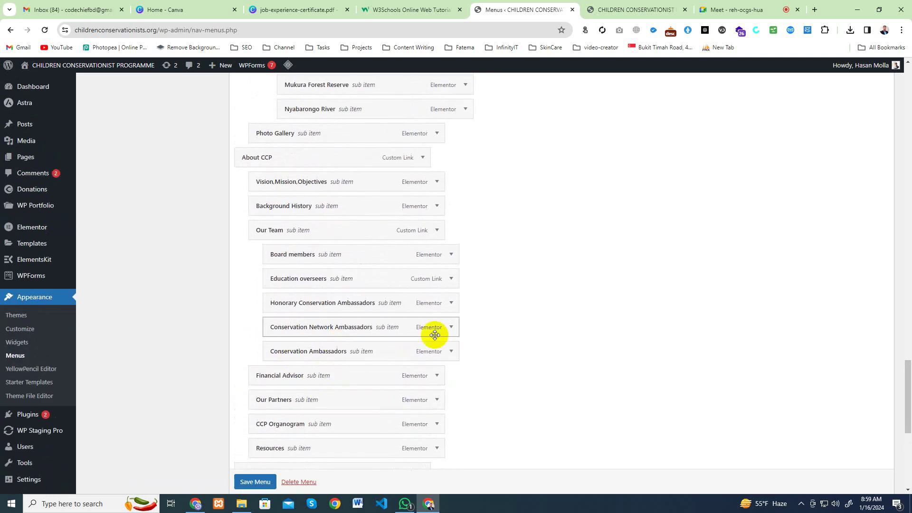
click(405, 503)
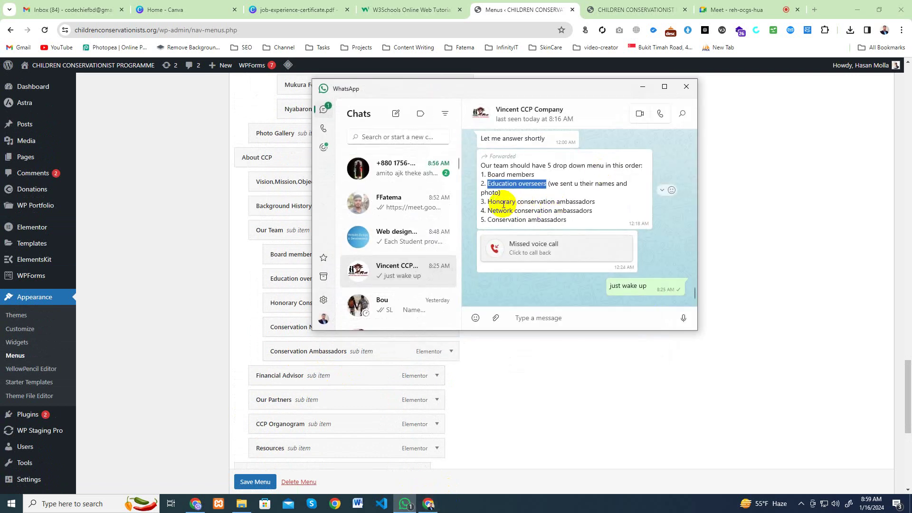
drag(488, 202, 596, 201)
key(ctrl+c)
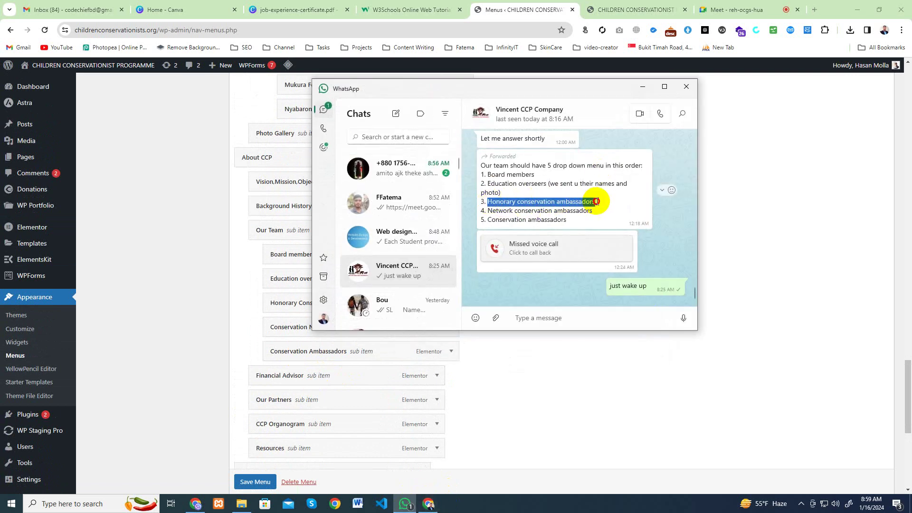
click(241, 286)
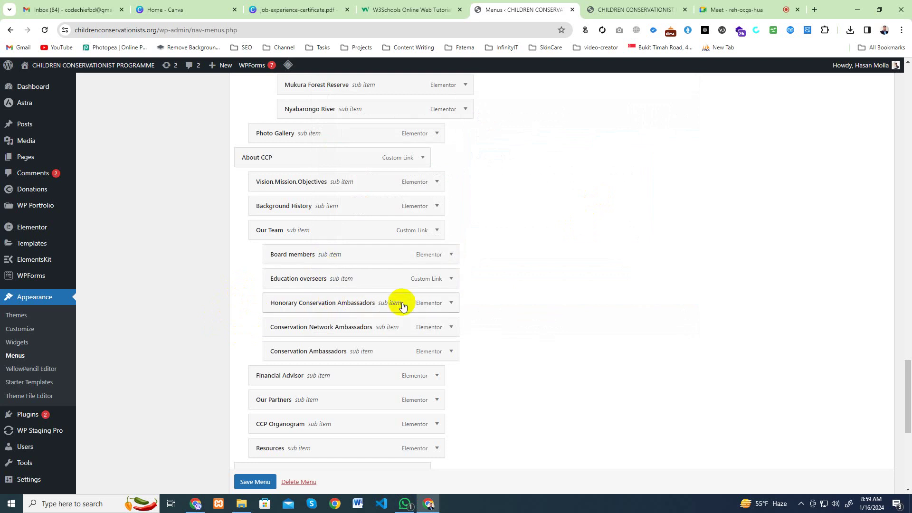
click(451, 304)
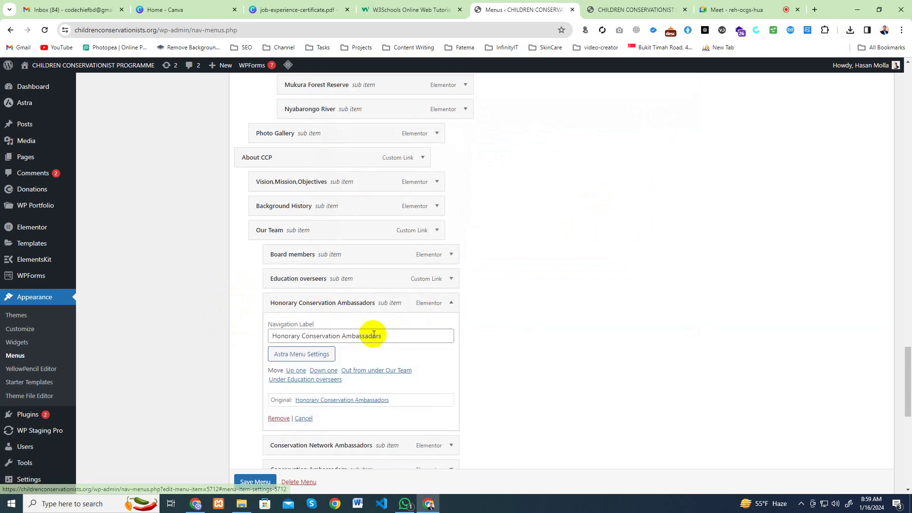
drag(382, 336, 235, 338)
key(ctrl+v)
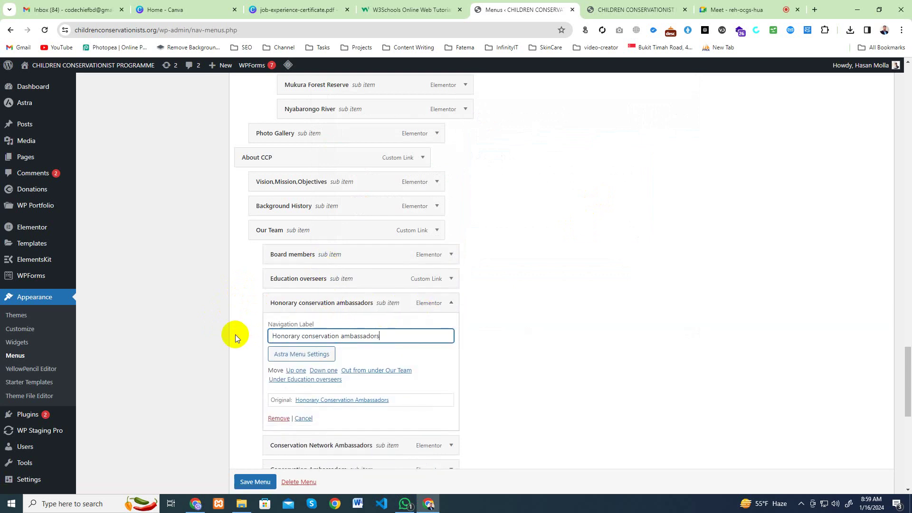
click(451, 303)
- Relabel the Conservation Network Ambassadors menu item as Network conservation ambassadors, copying the wording from the client's WhatsApp message
click(406, 504)
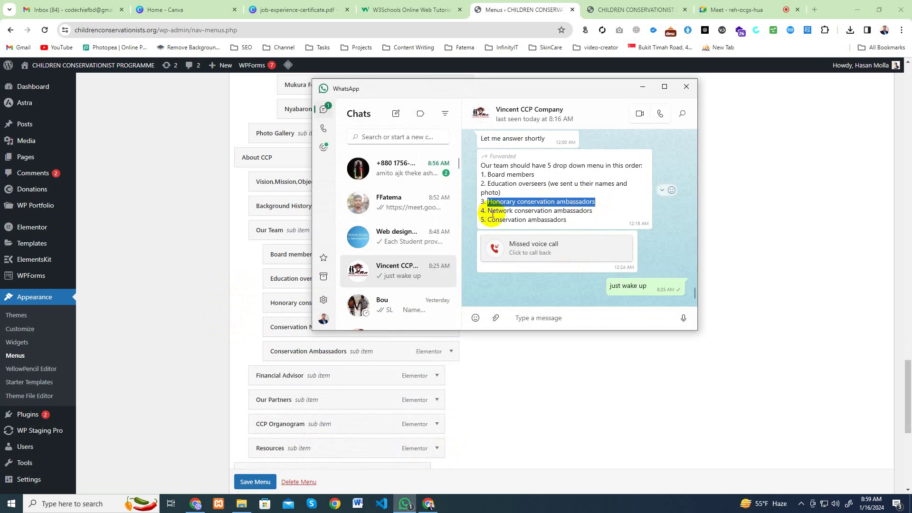
drag(488, 211, 580, 211)
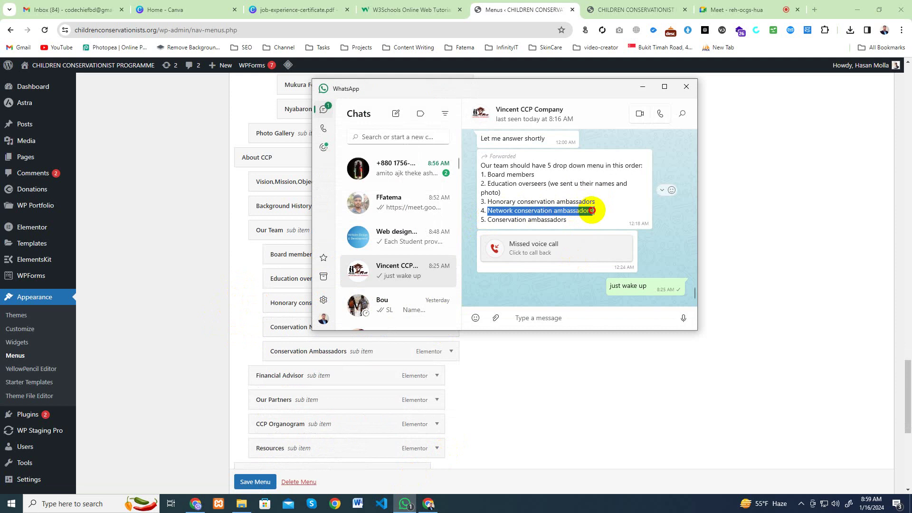
click(246, 293)
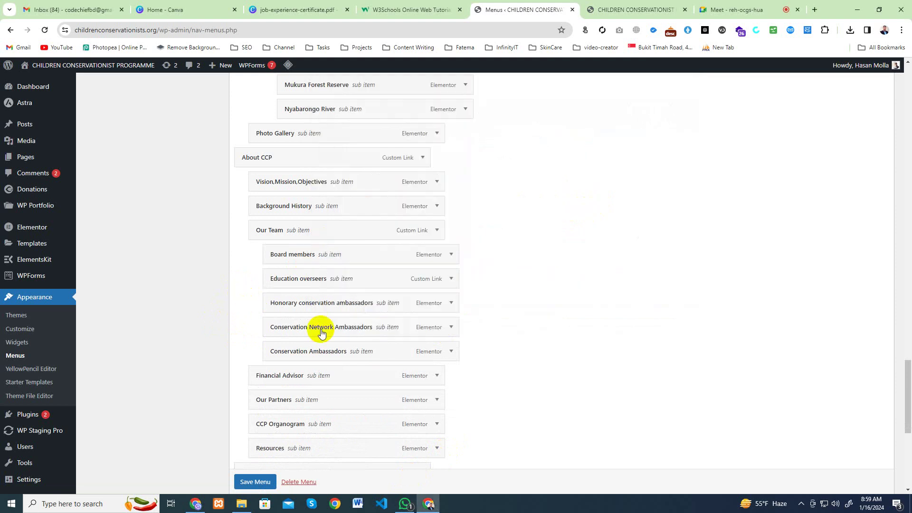
click(450, 328)
drag(385, 359, 248, 360)
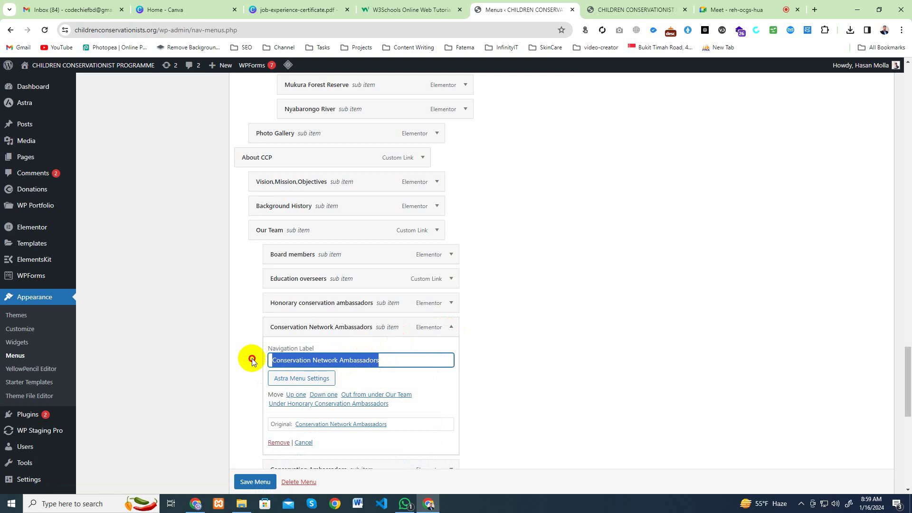
text(Network conservation ambassadors)
click(453, 327)
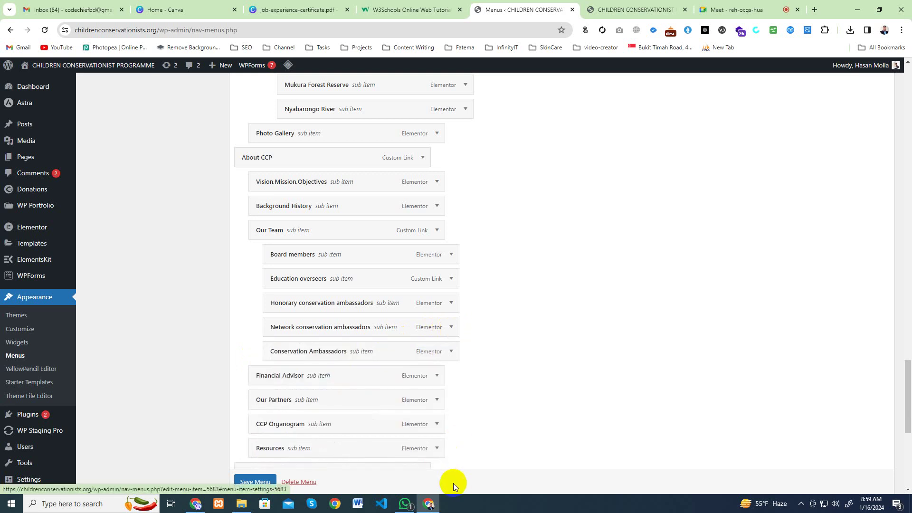
- Check the client's WhatsApp list once more and save the main menu
click(405, 504)
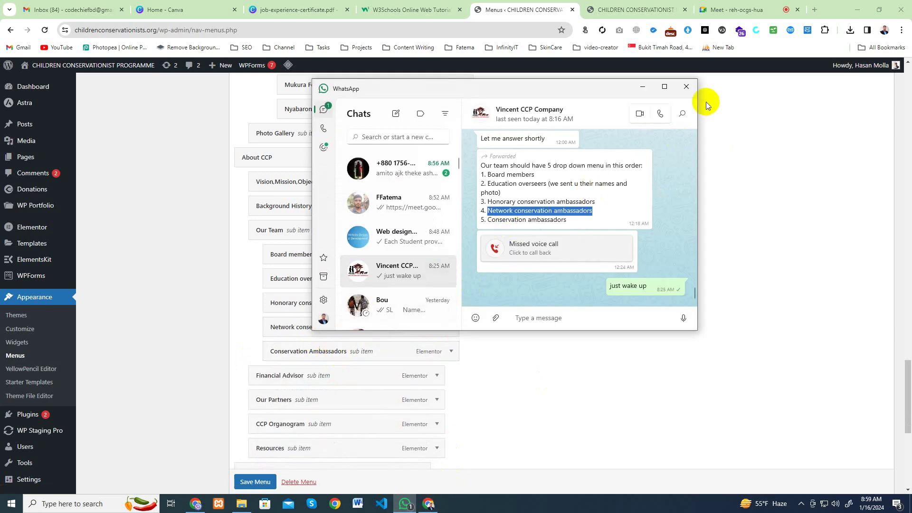
click(643, 88)
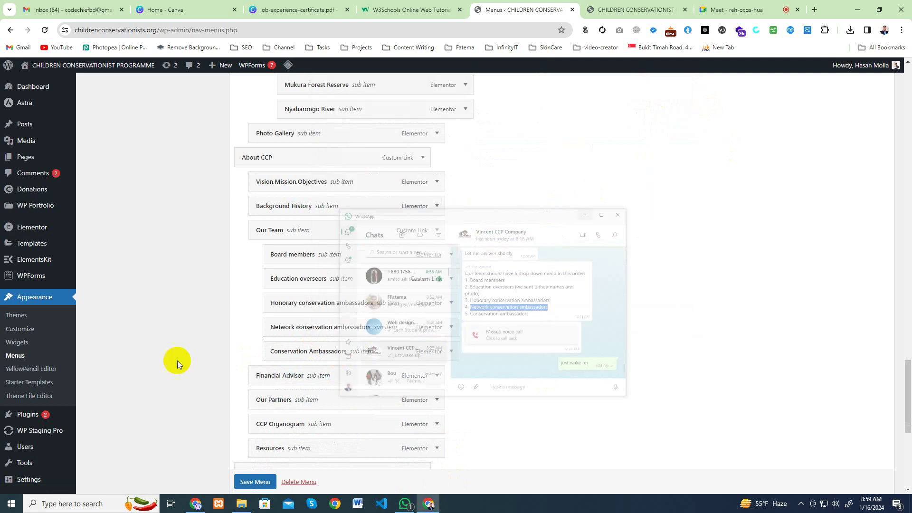
click(245, 483)
scroll(405, 320, down, 1)
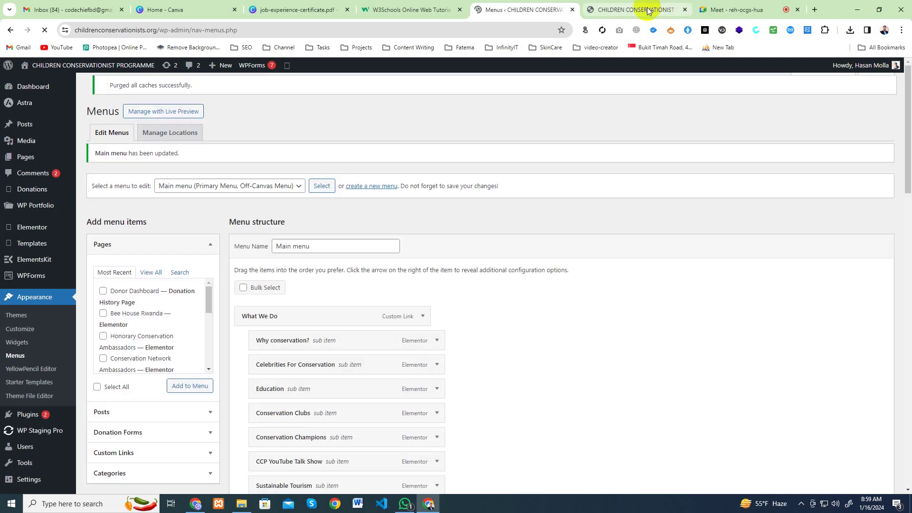
- Reload the live website's home page and expand Our Team under About CCP to check its sub-items
click(642, 9)
click(45, 30)
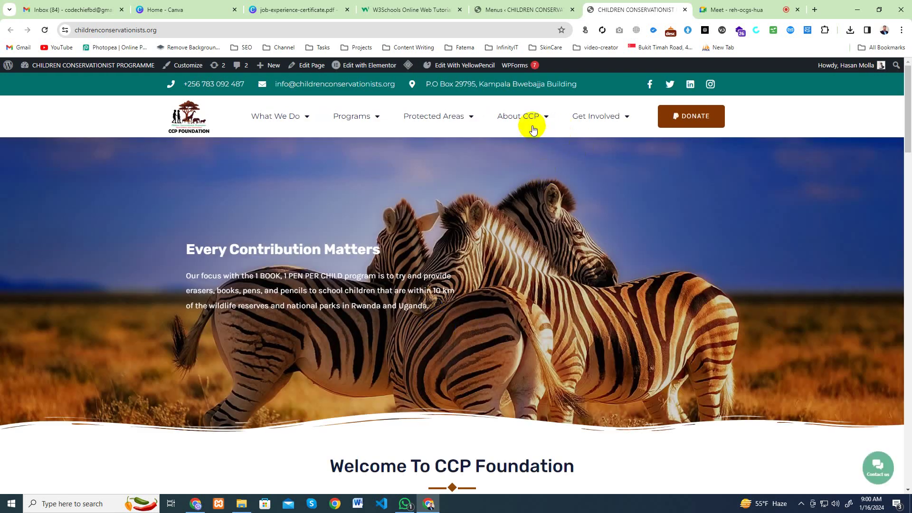
mouse_move(540, 121)
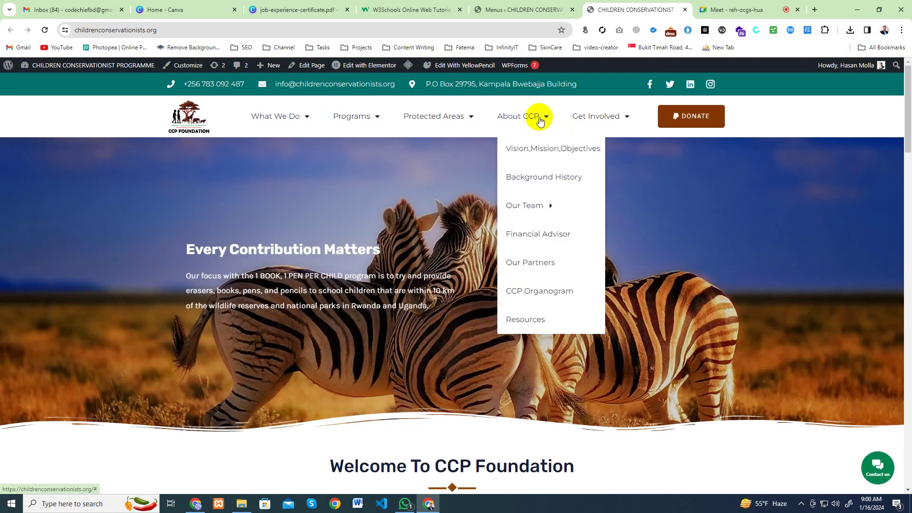
mouse_move(537, 206)
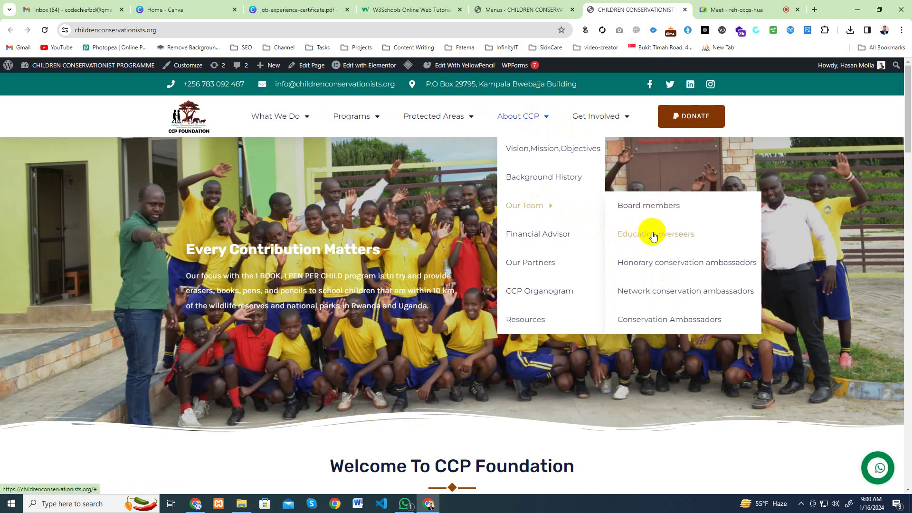
- Capture the expanded menu area with Lightshot, outline Our Team and its five sub-items with red rectangles, and copy the screenshot
key(Print)
drag(394, 60, 854, 431)
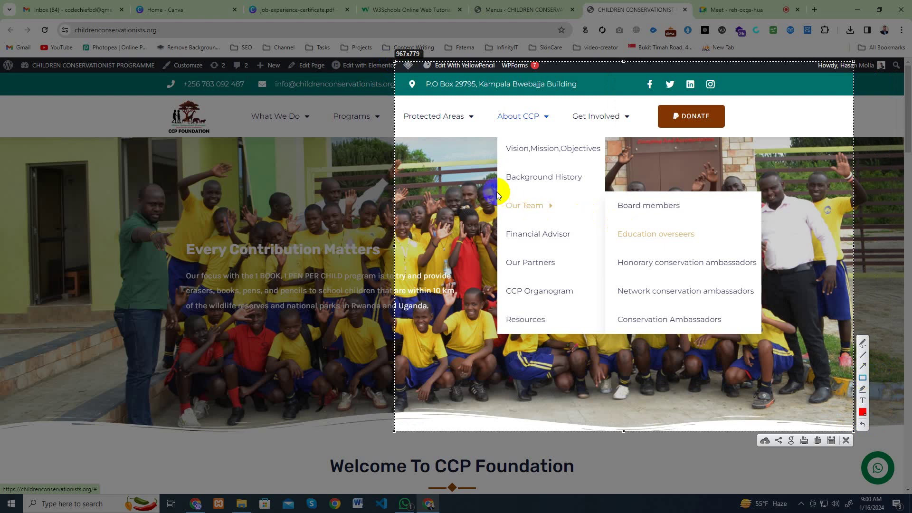
drag(497, 192, 564, 215)
drag(614, 196, 758, 330)
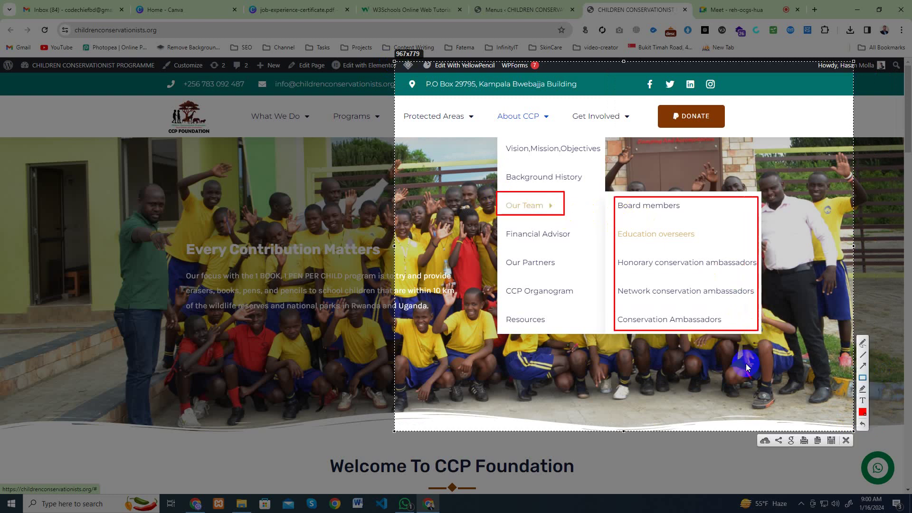
click(817, 441)
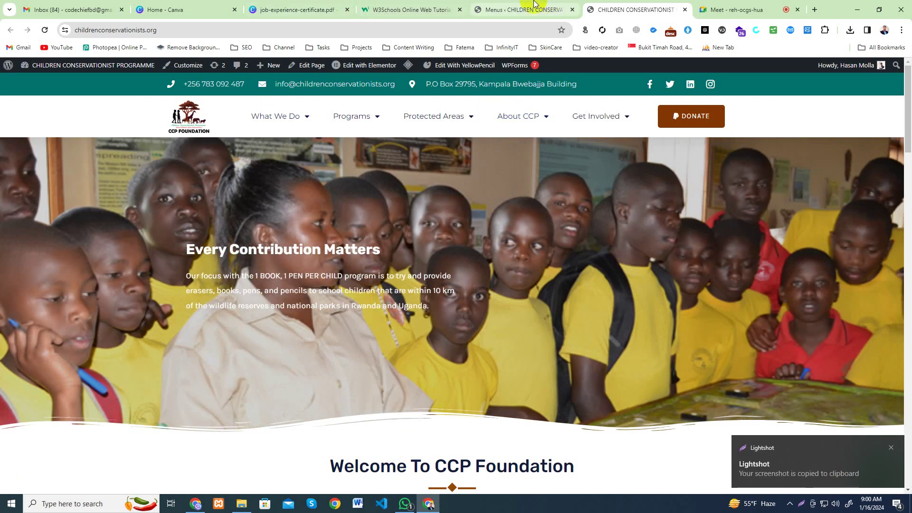
click(369, 272)
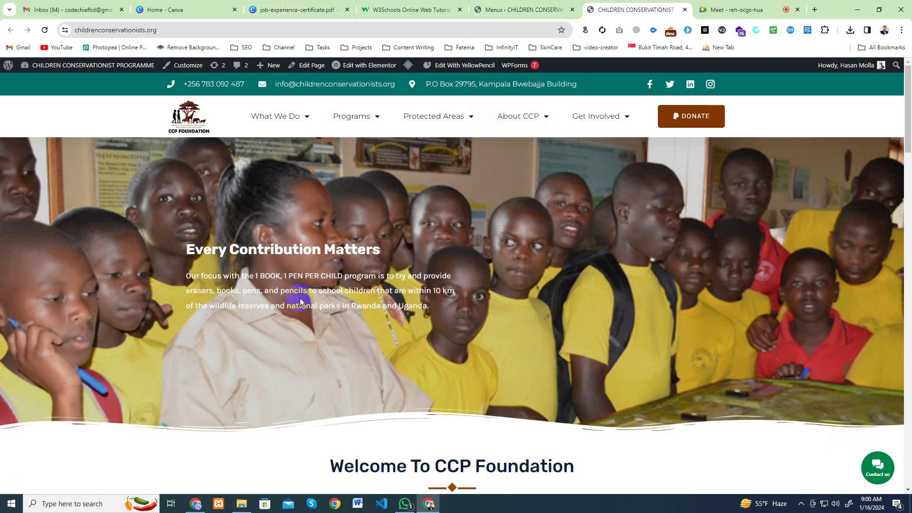